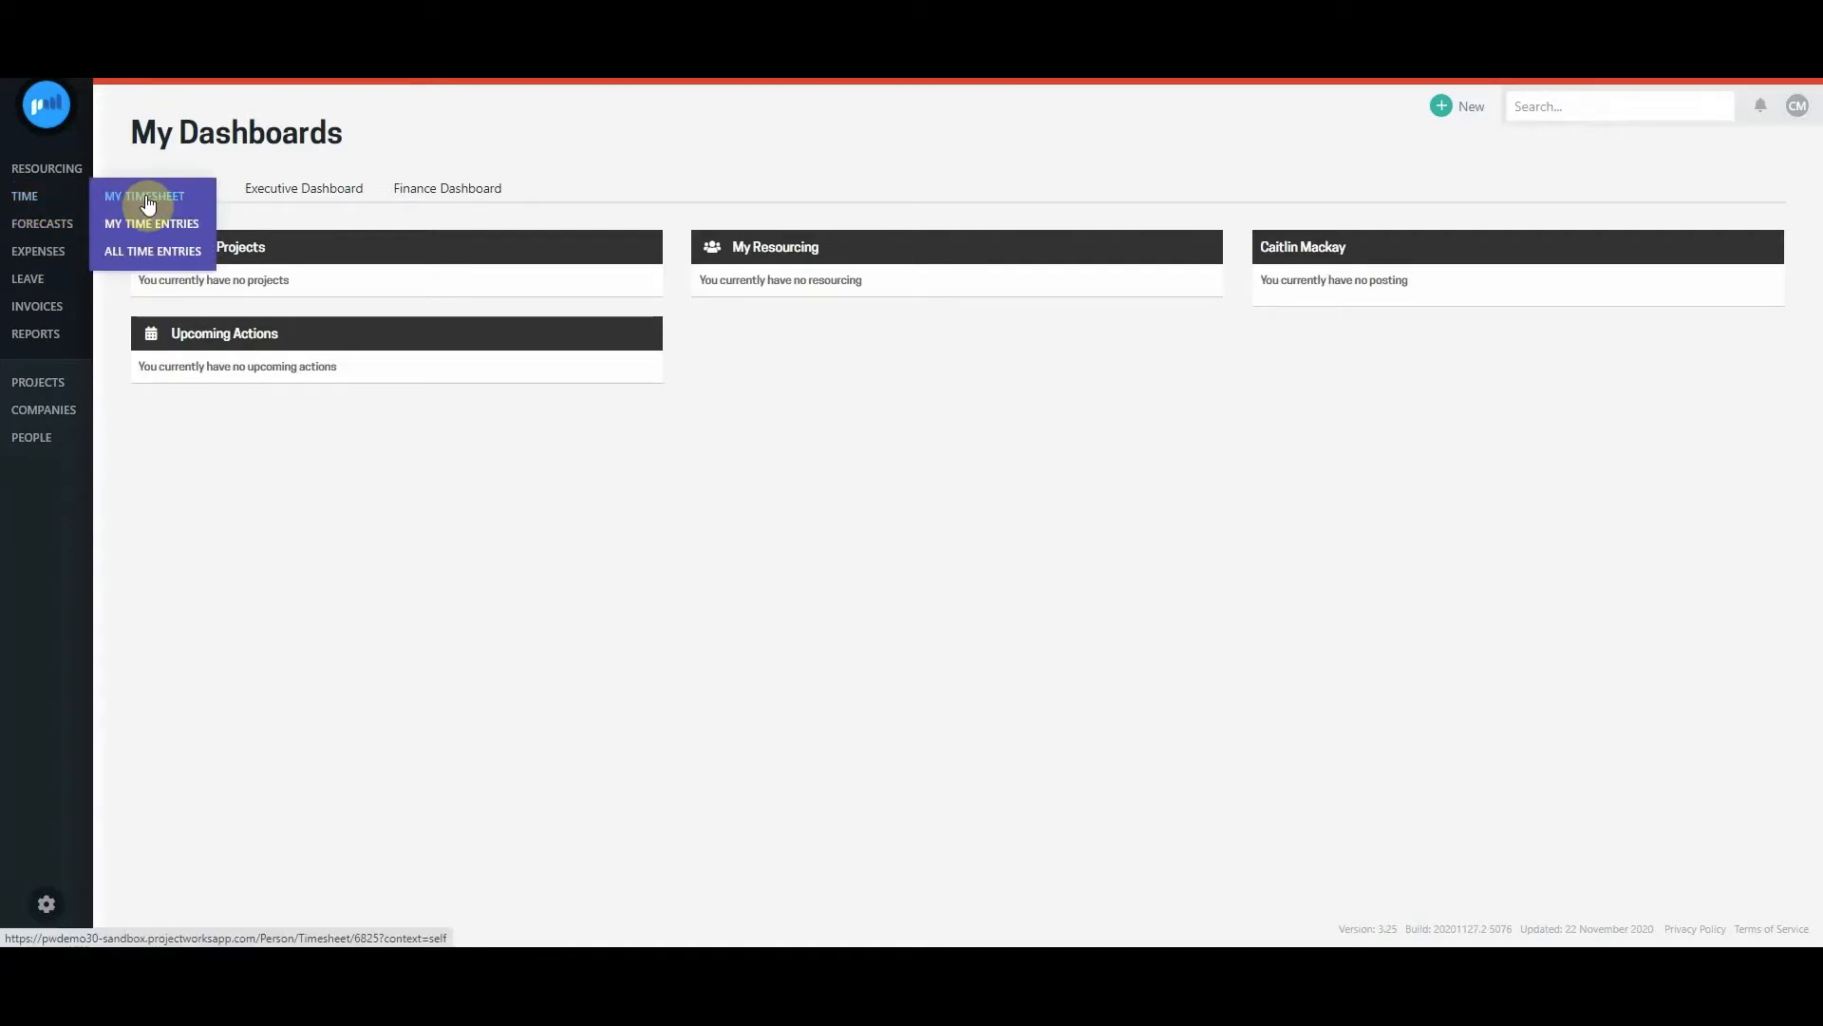
Open the personal timesheet and add the ACME Services timecodes Admin, Internal Operations Meetings, Paid Rest Breaks and Tech Issues.
{"action": "left_click", "coordinate": [147, 199]}
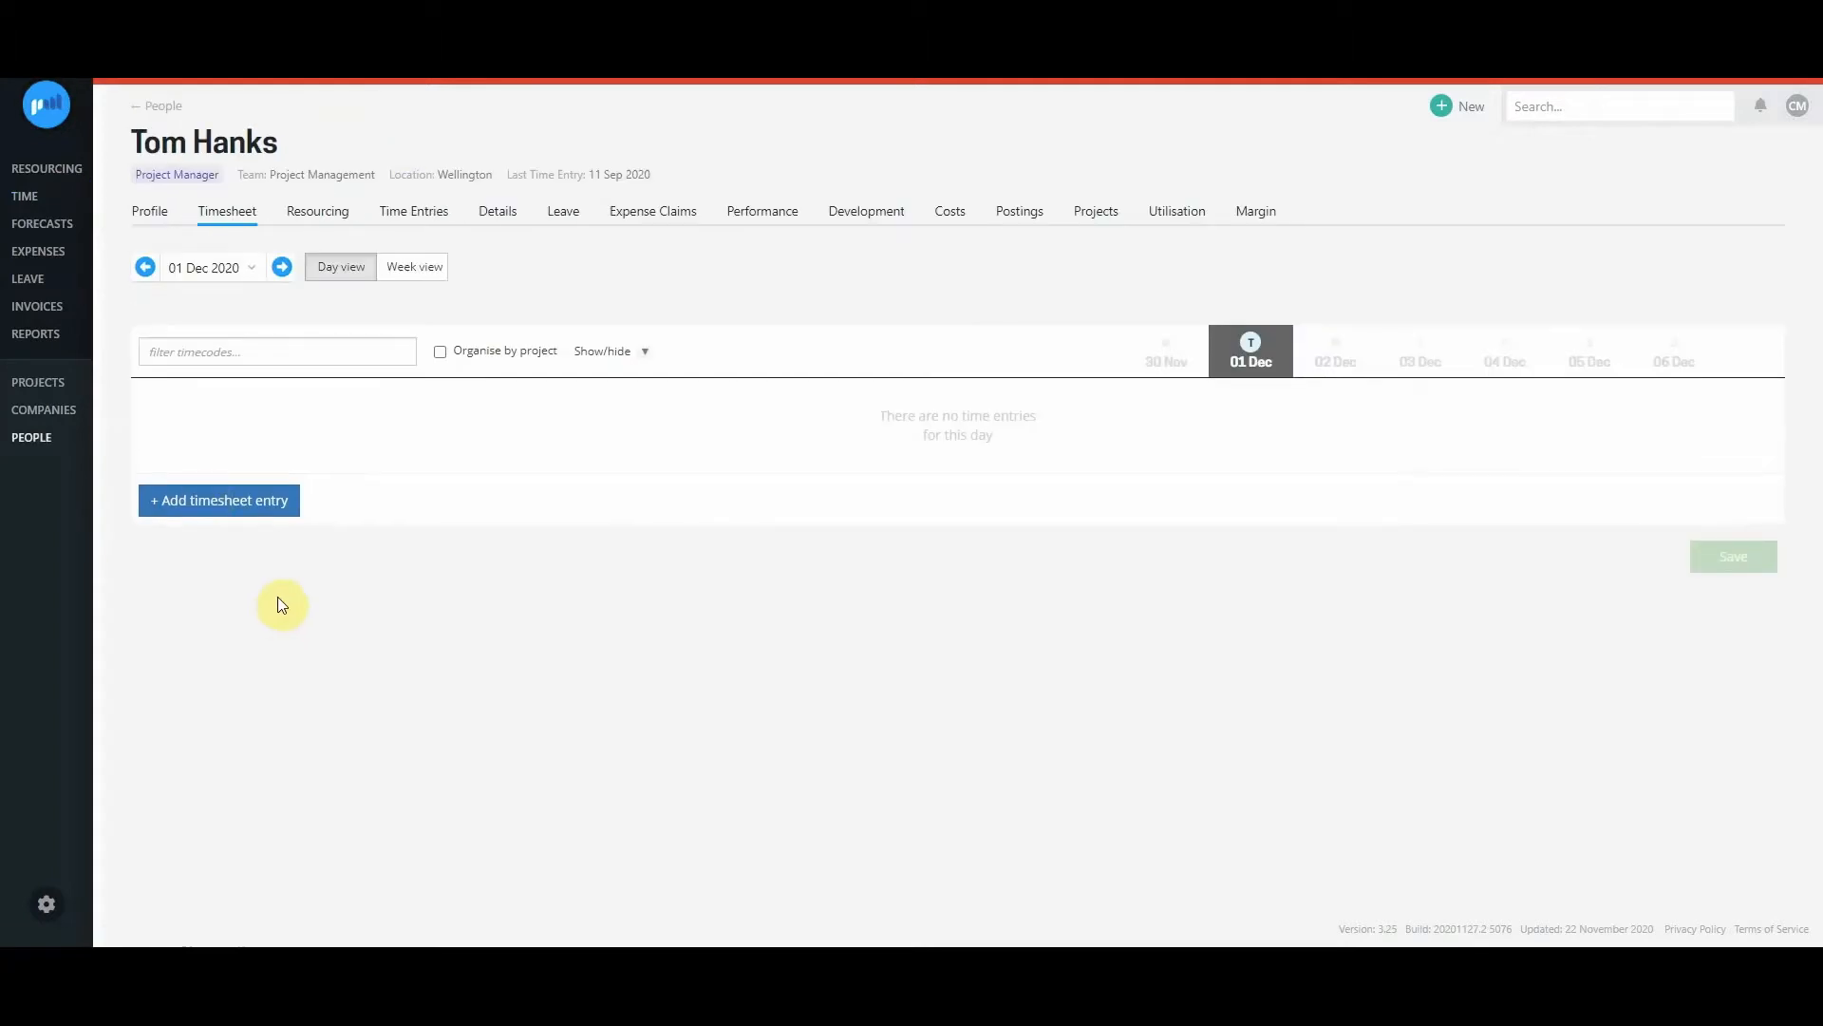
{"action": "left_click", "coordinate": [239, 511]}
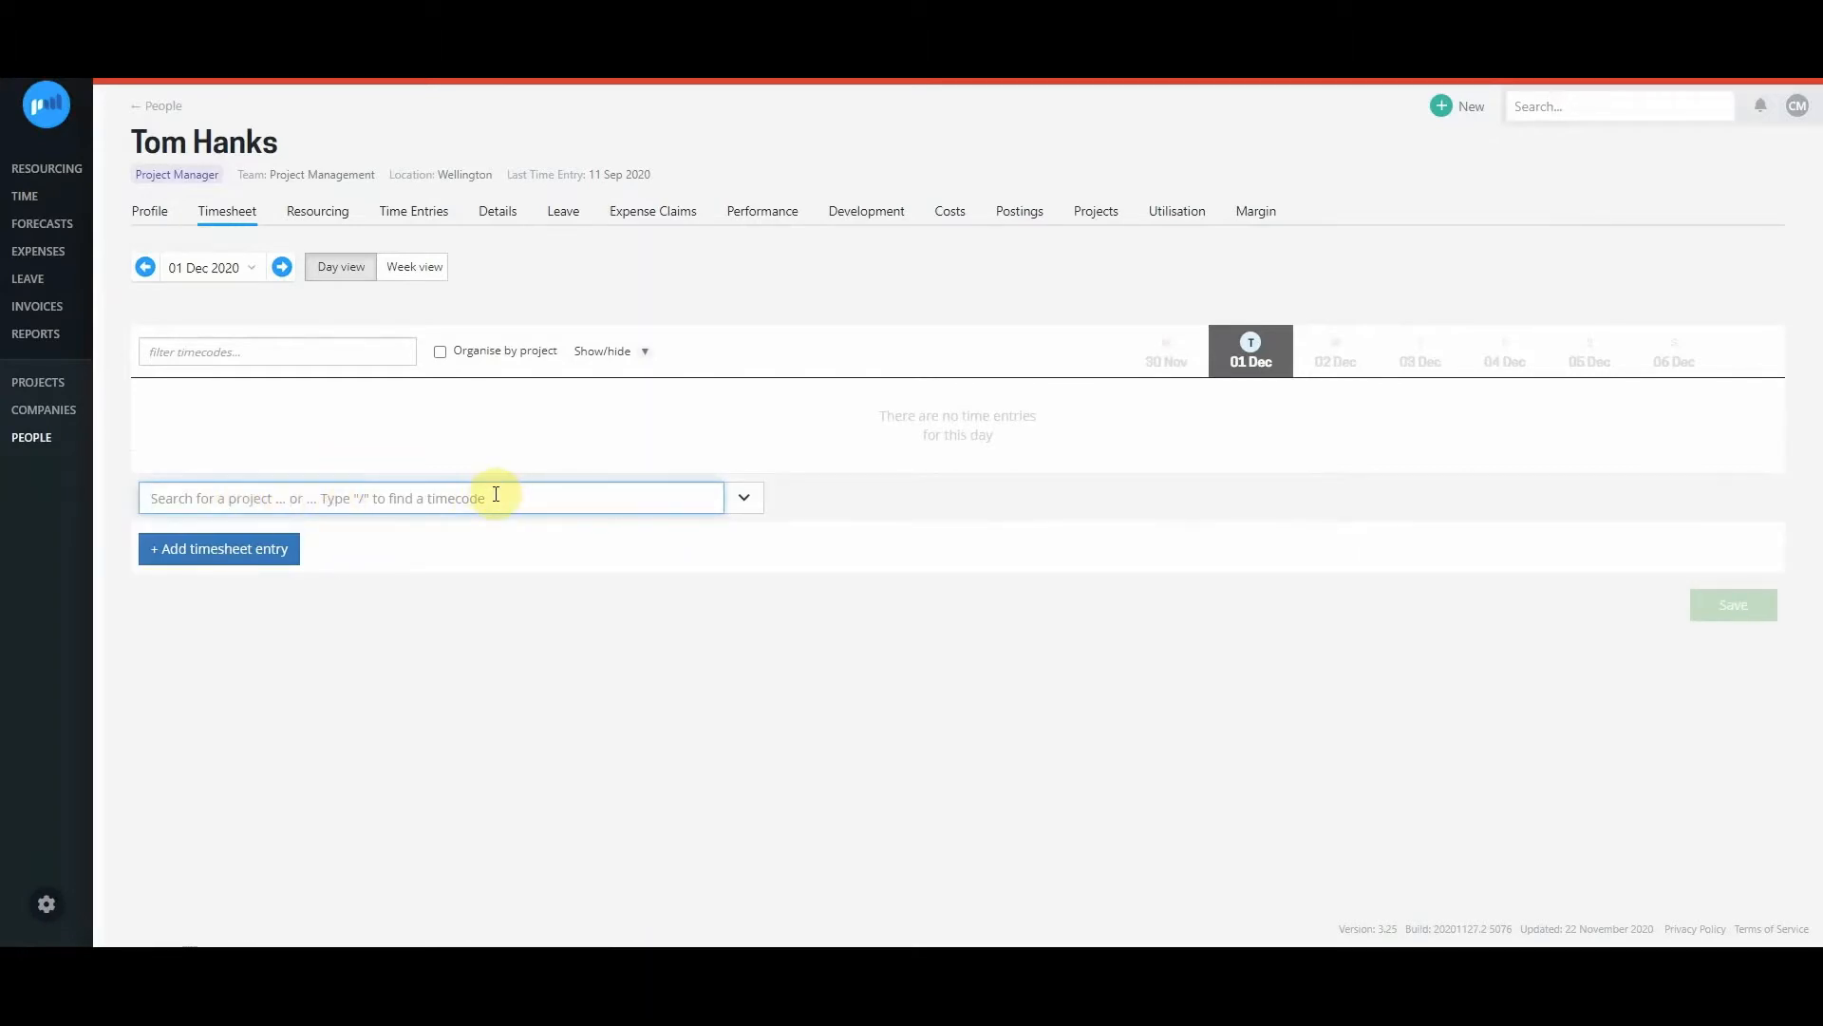
{"action": "left_click", "coordinate": [746, 499]}
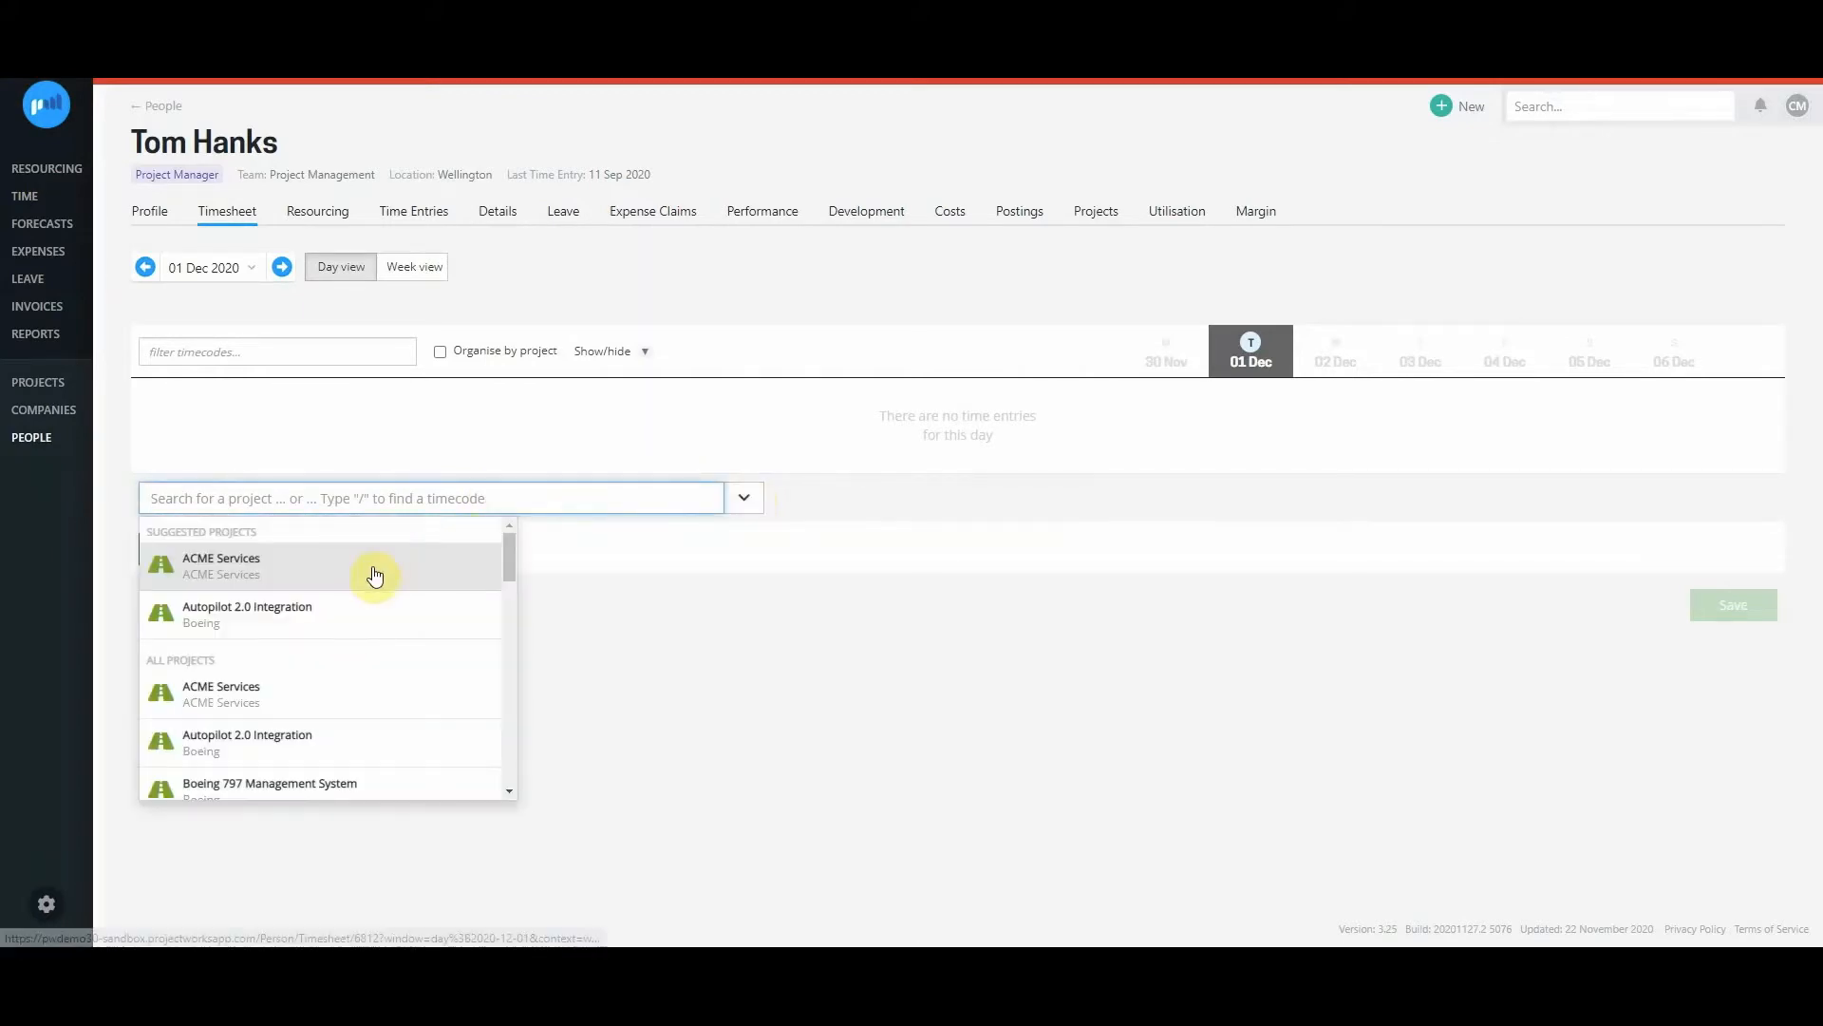
{"action": "left_click", "coordinate": [375, 573]}
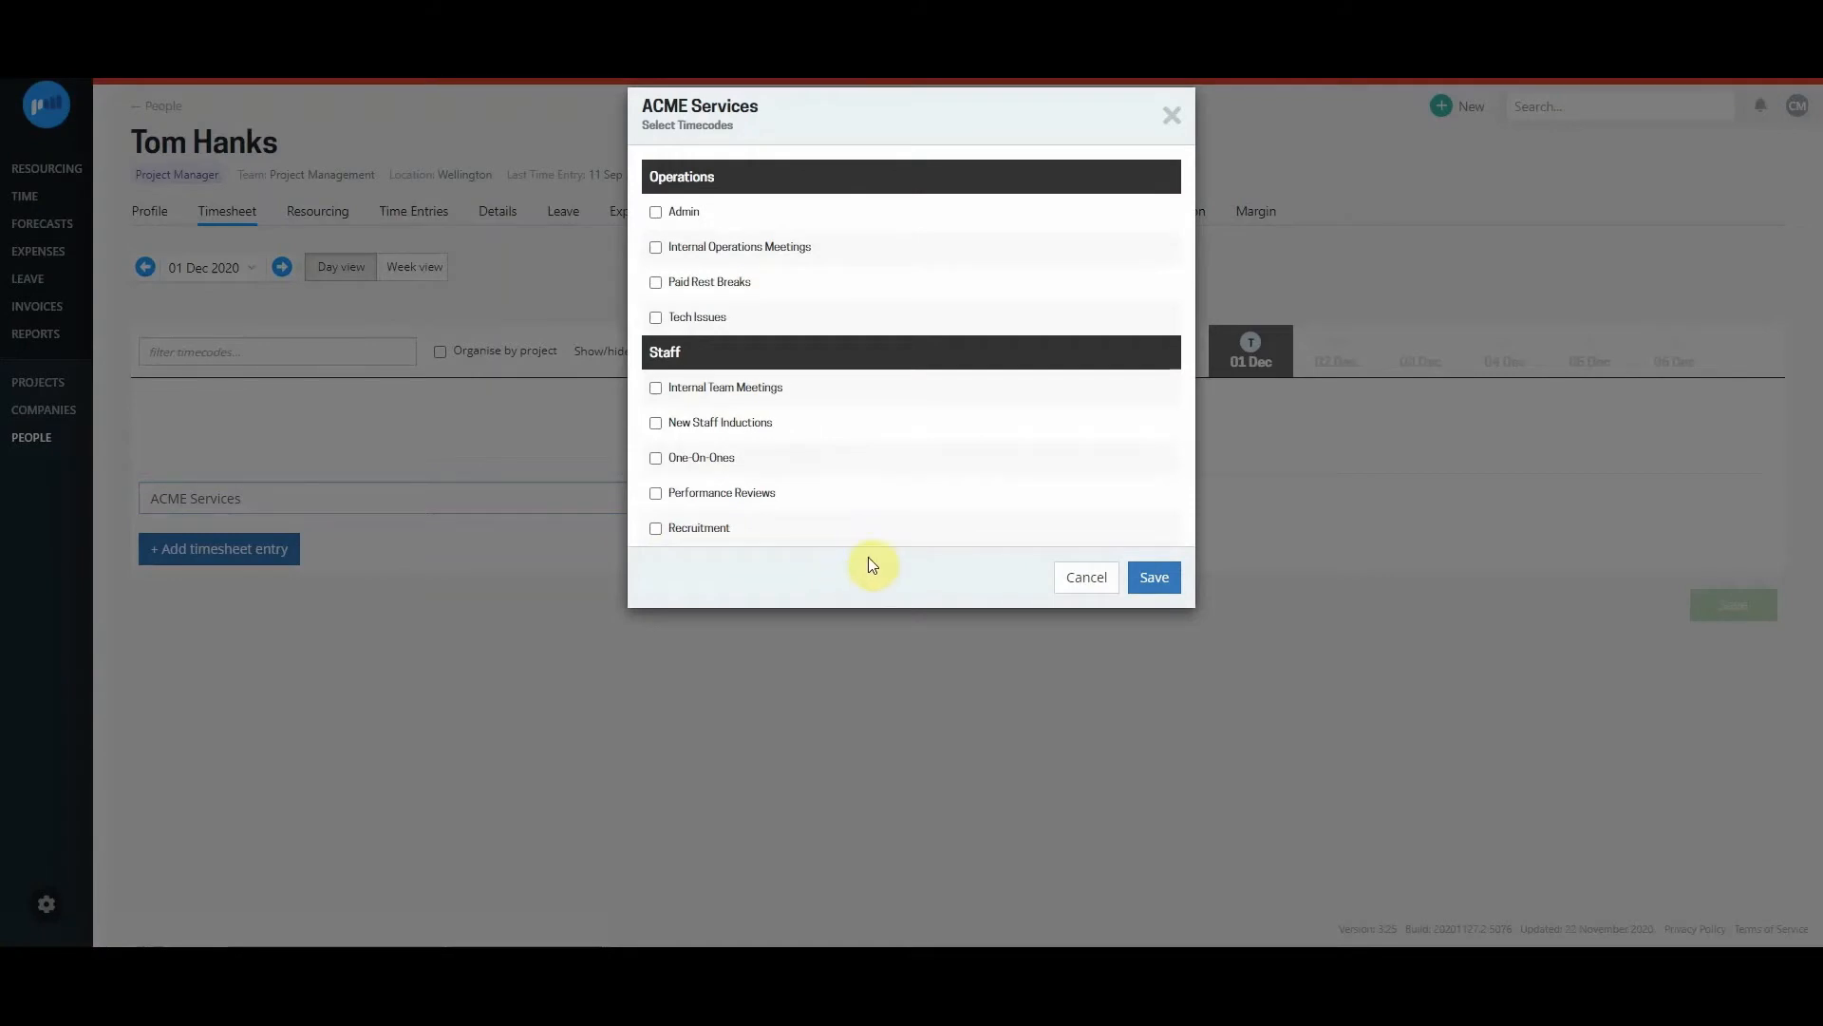
{"action": "left_click", "coordinate": [655, 211]}
{"action": "left_click", "coordinate": [656, 248]}
{"action": "left_click", "coordinate": [655, 283]}
{"action": "left_click", "coordinate": [655, 317]}
{"action": "left_click", "coordinate": [1154, 577]}
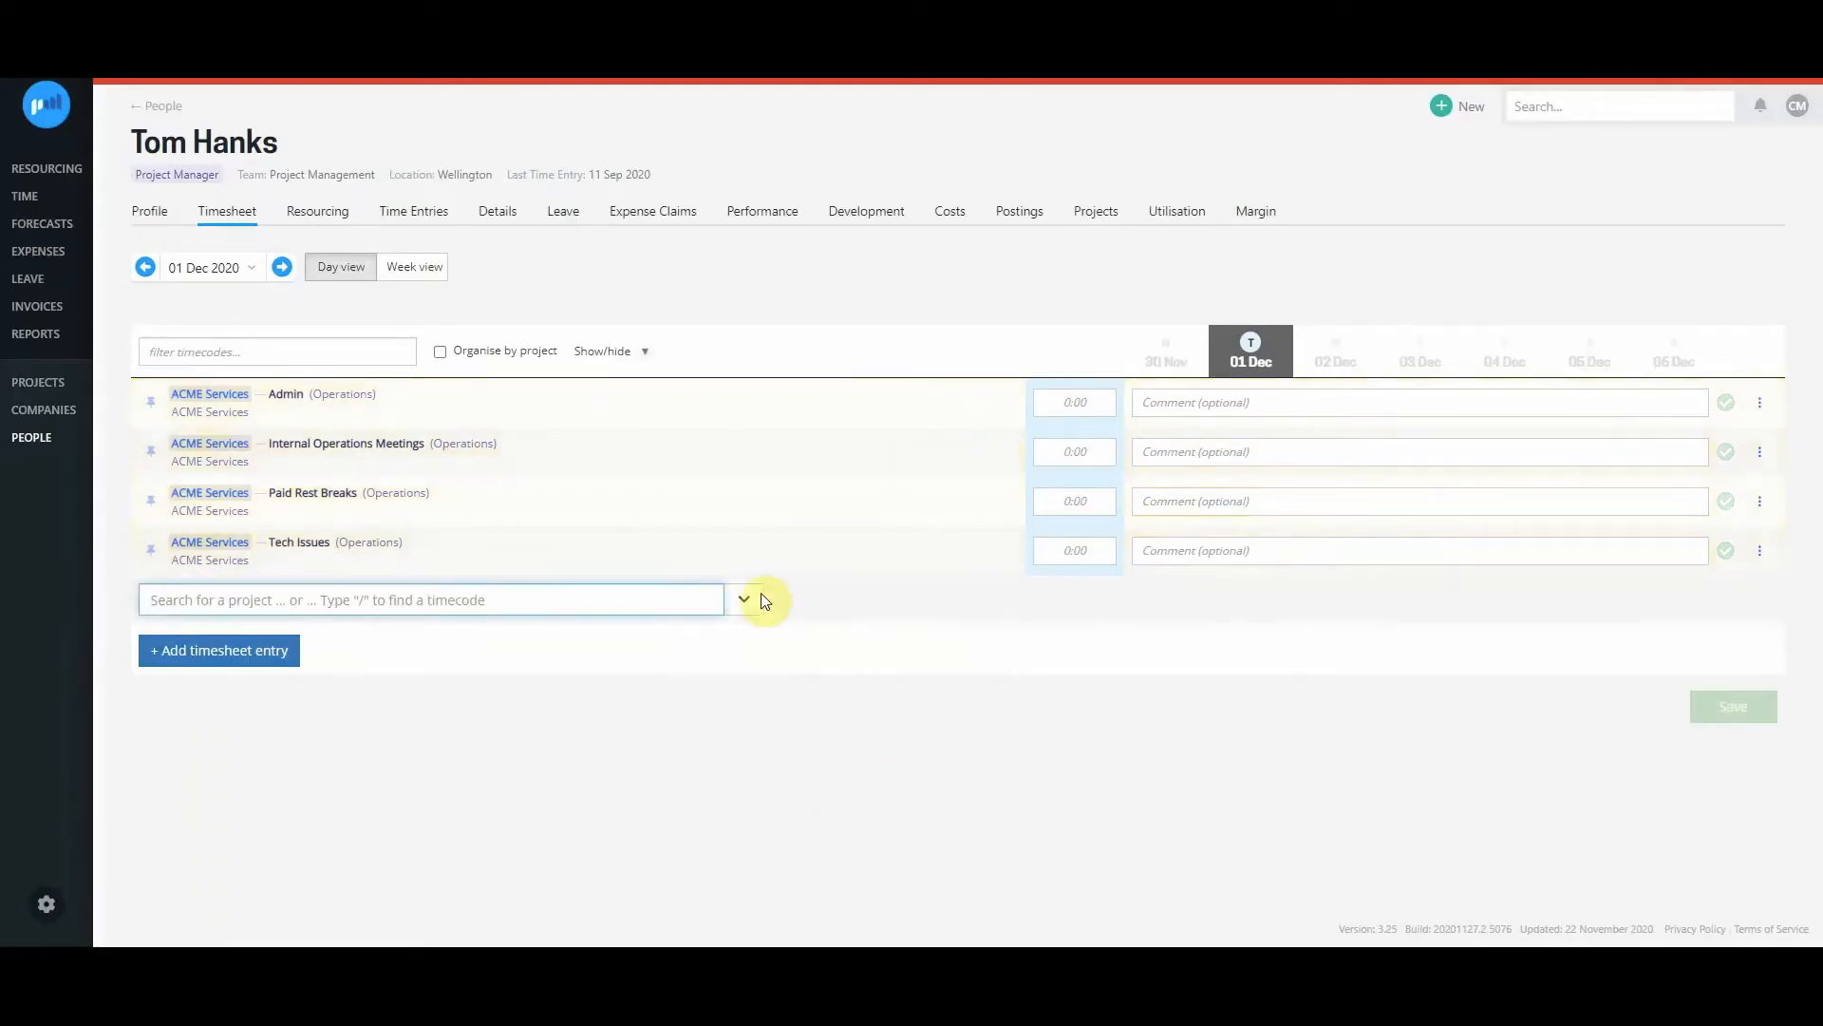
Add the Current State Analysis timecode from the suggested Autopilot 2.0 Integration project to the timesheet.
{"action": "left_click", "coordinate": [750, 605]}
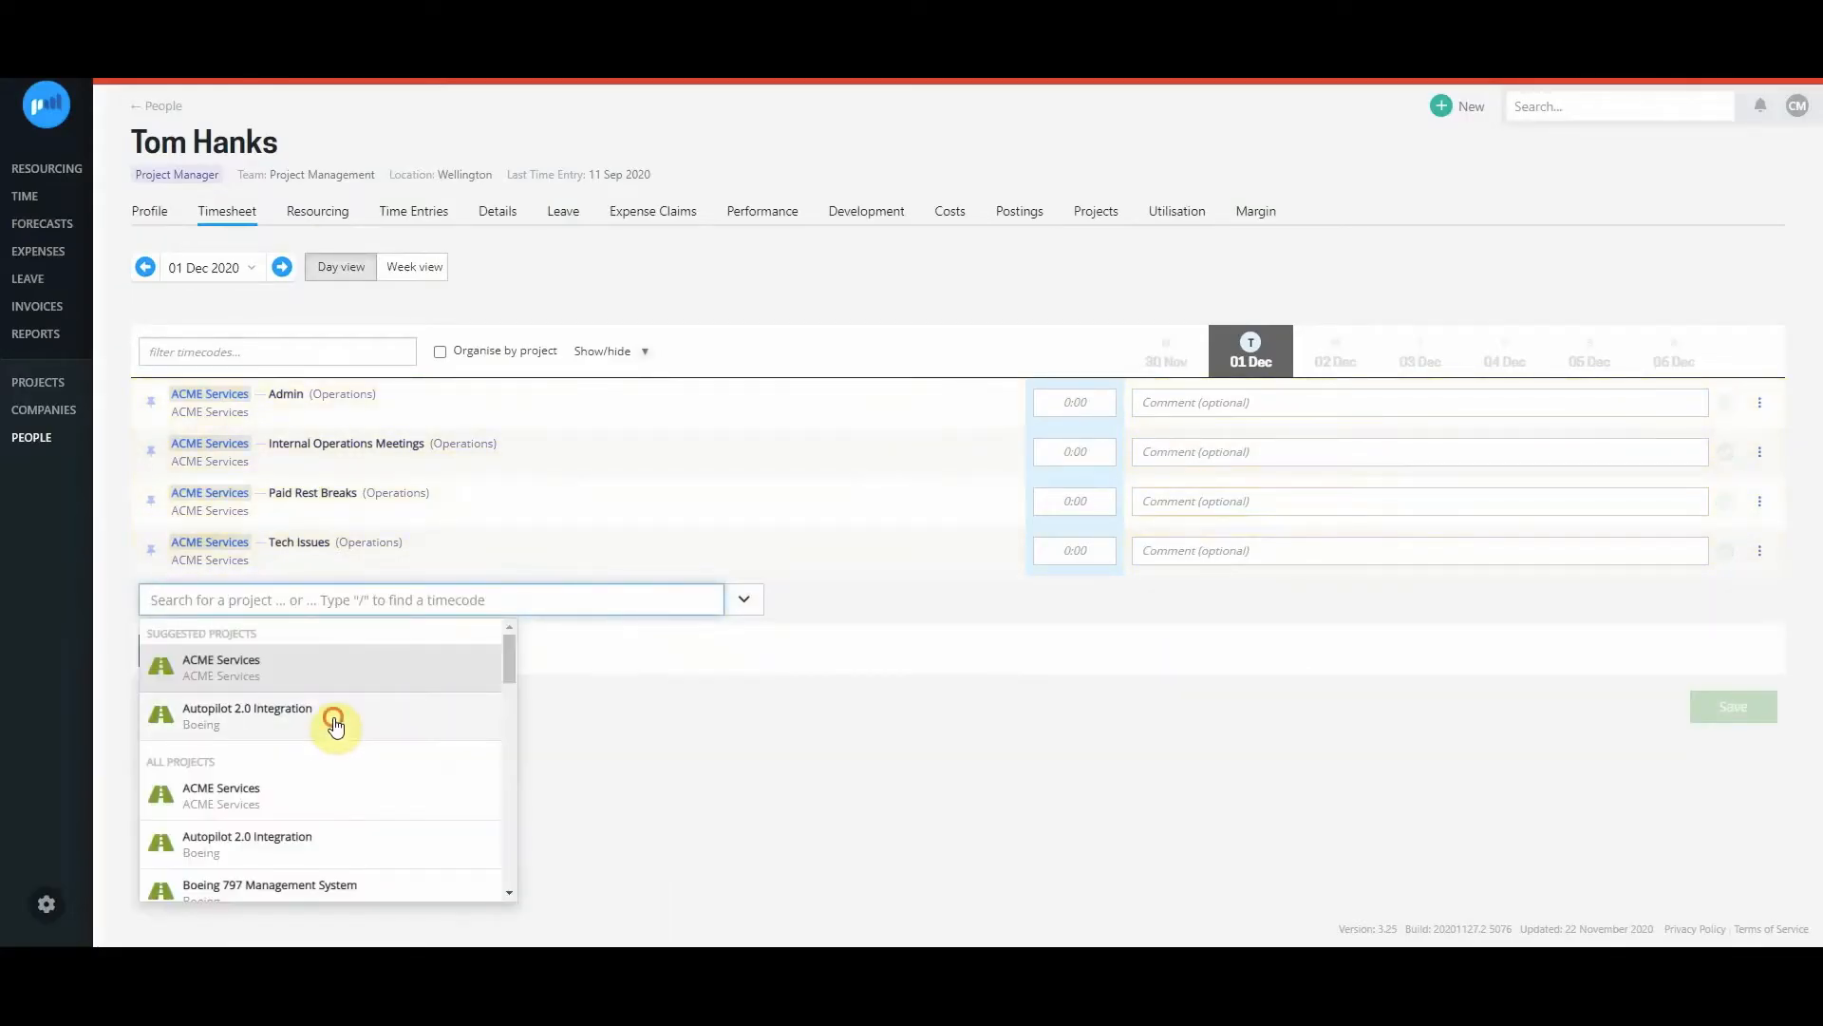
{"action": "left_click", "coordinate": [338, 717]}
{"action": "left_click", "coordinate": [656, 211]}
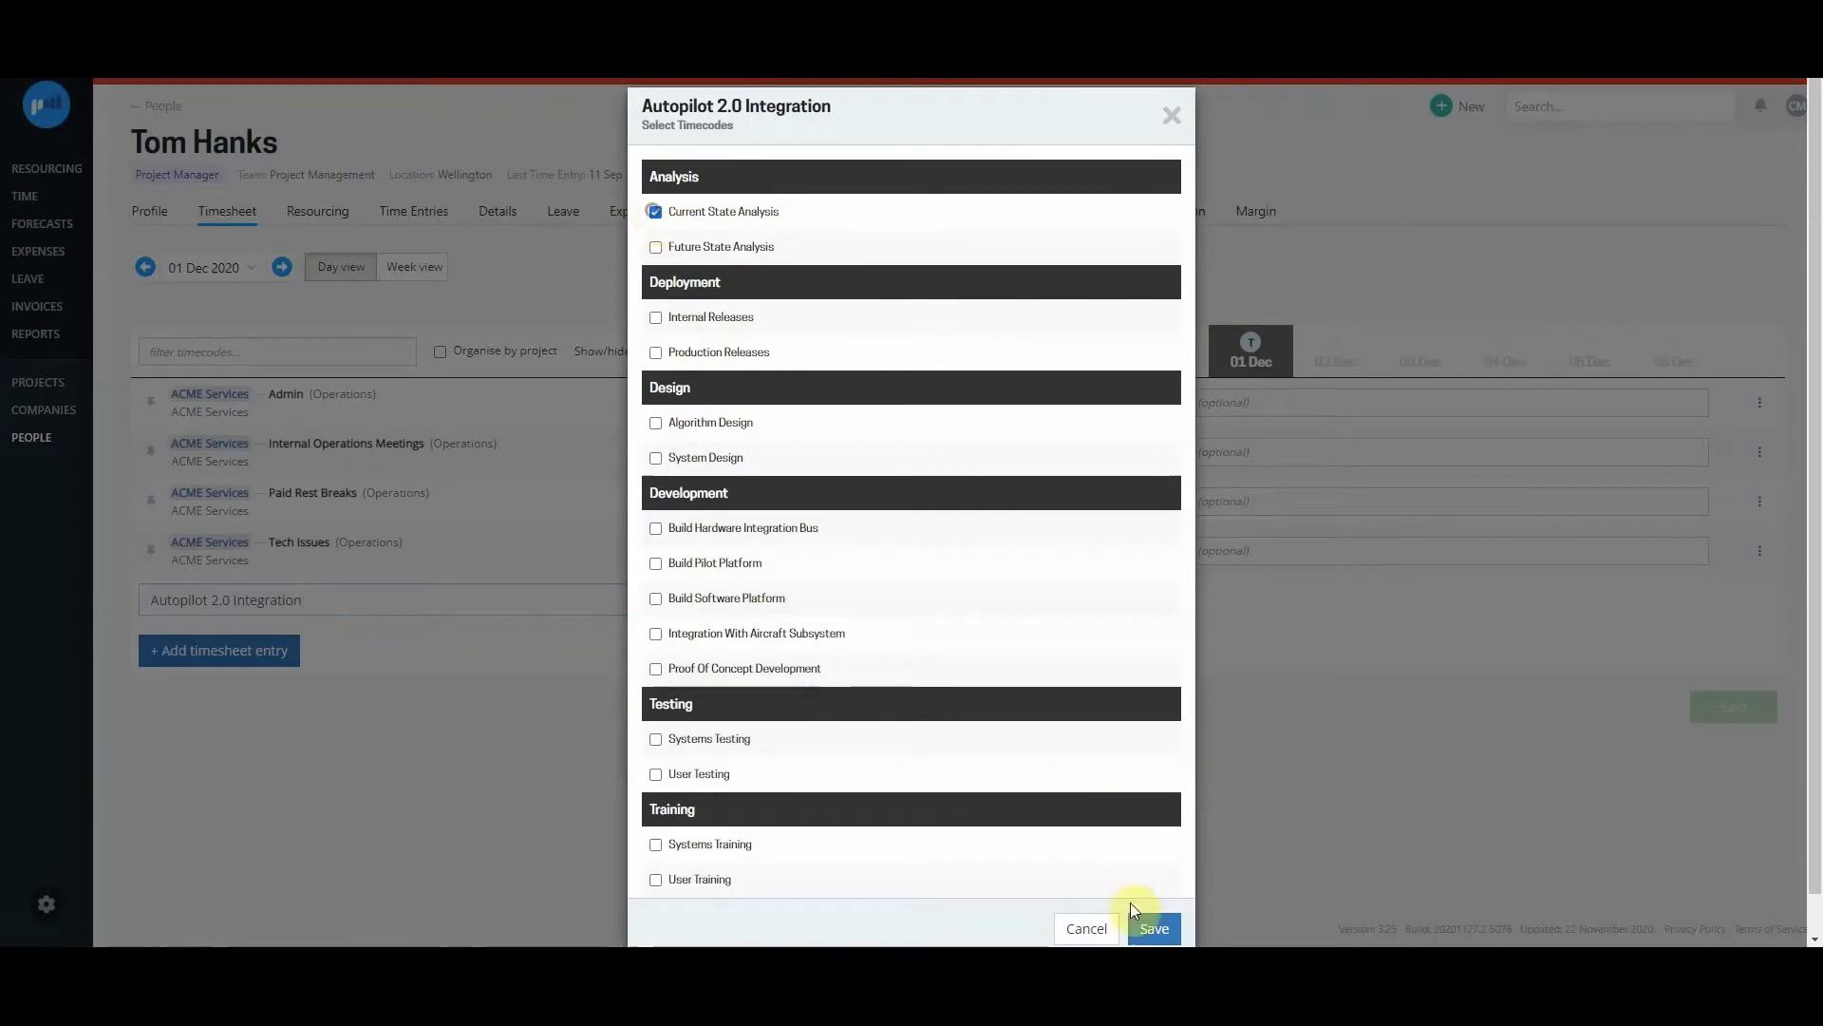
{"action": "left_click", "coordinate": [1142, 928]}
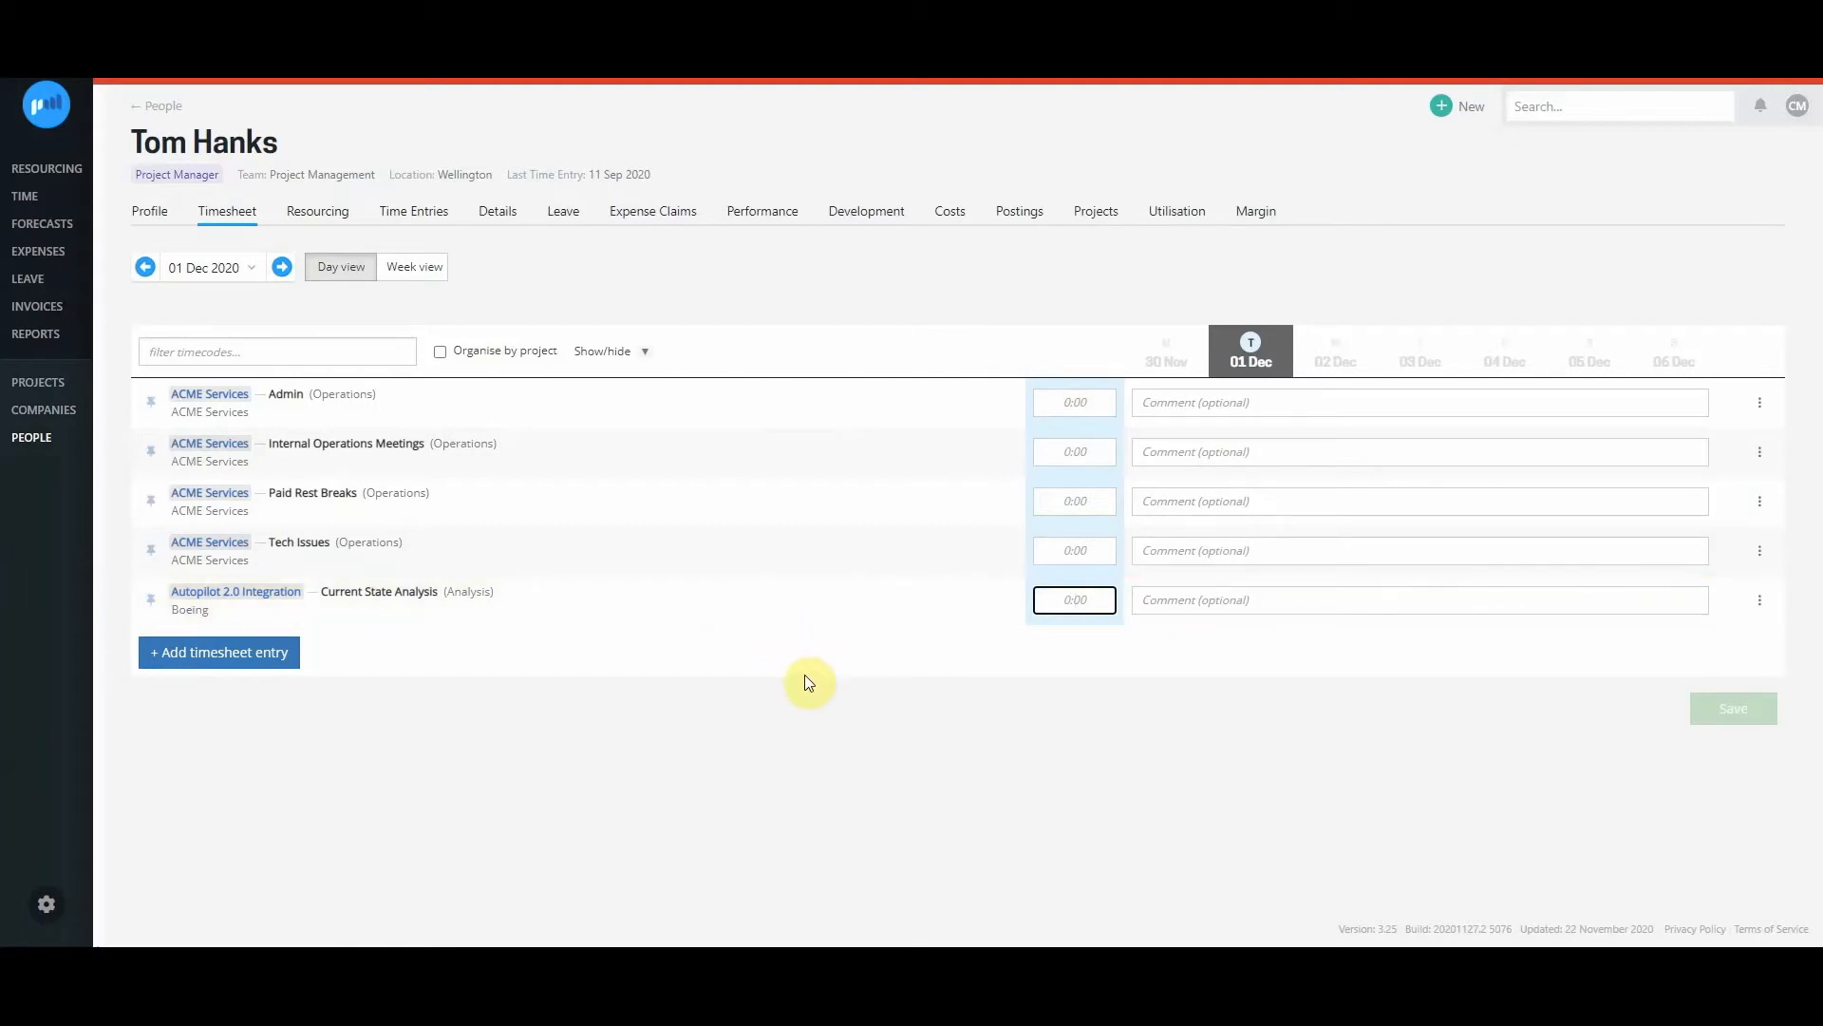
Switch the timesheet to the week view and show the Billable and My hours remaining columns.
{"action": "left_click", "coordinate": [414, 270]}
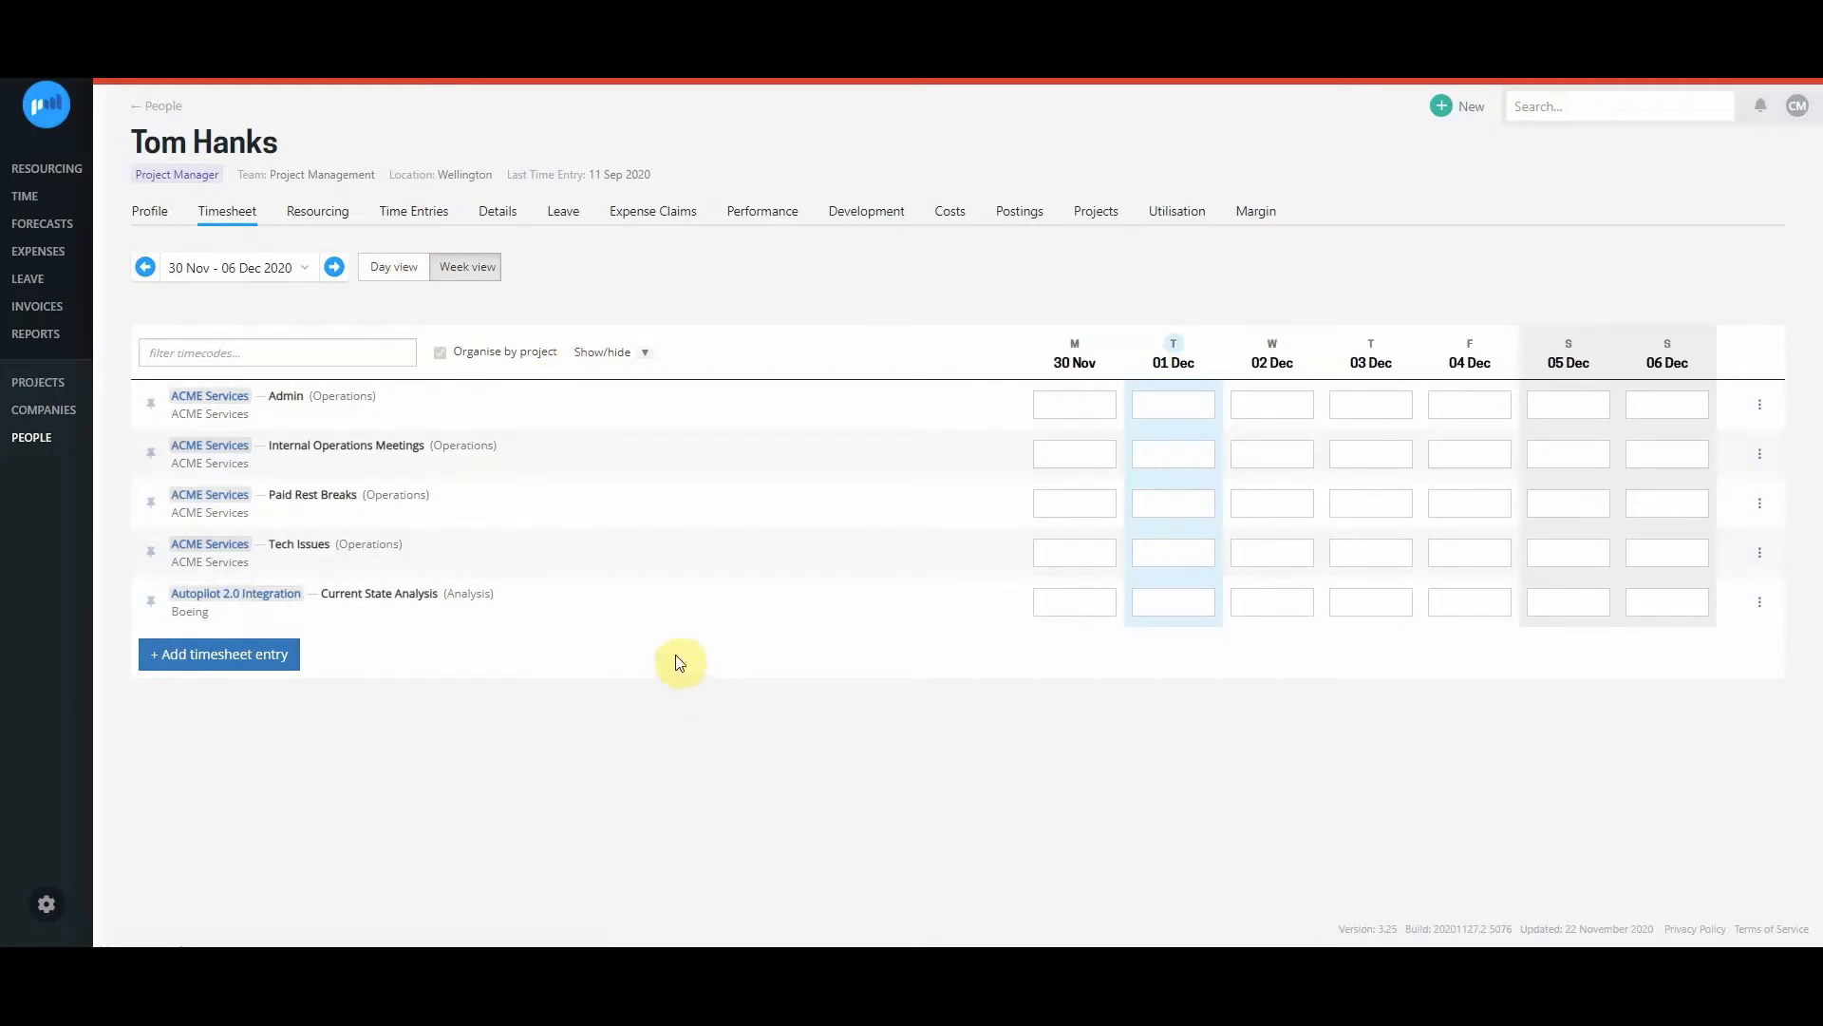
{"action": "left_click", "coordinate": [634, 353]}
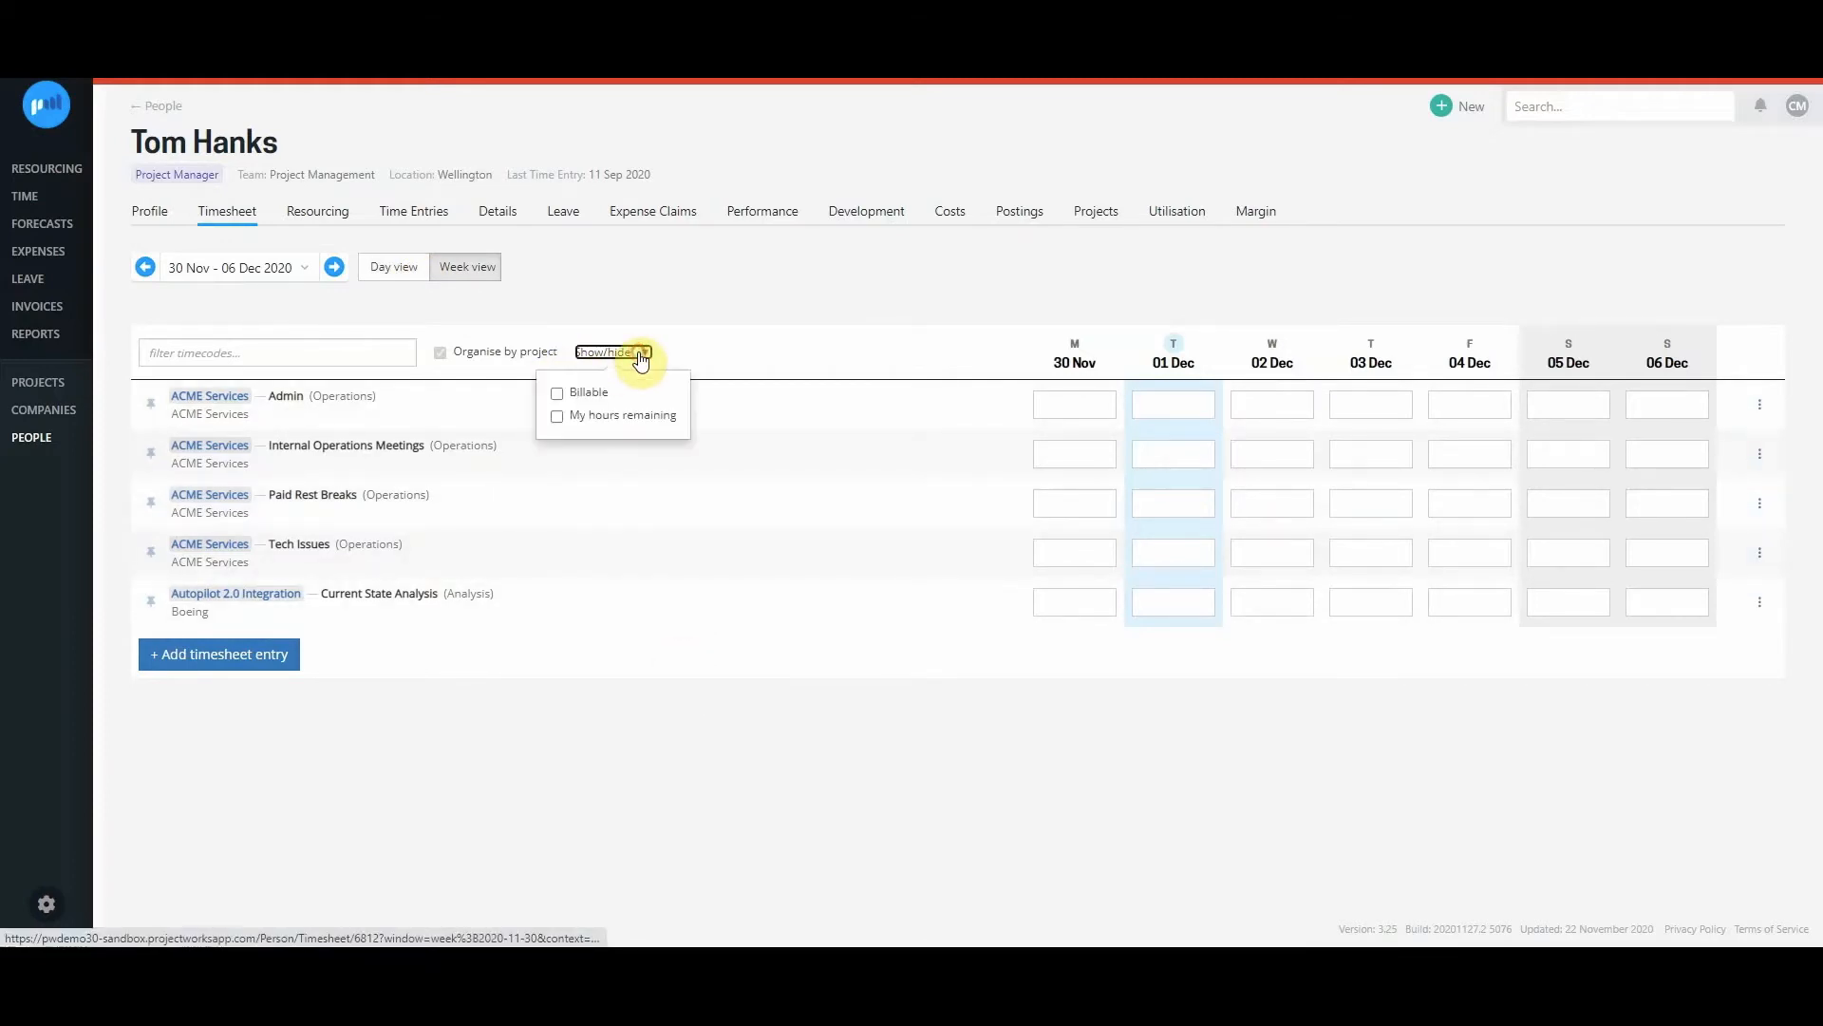
{"action": "left_click", "coordinate": [556, 393]}
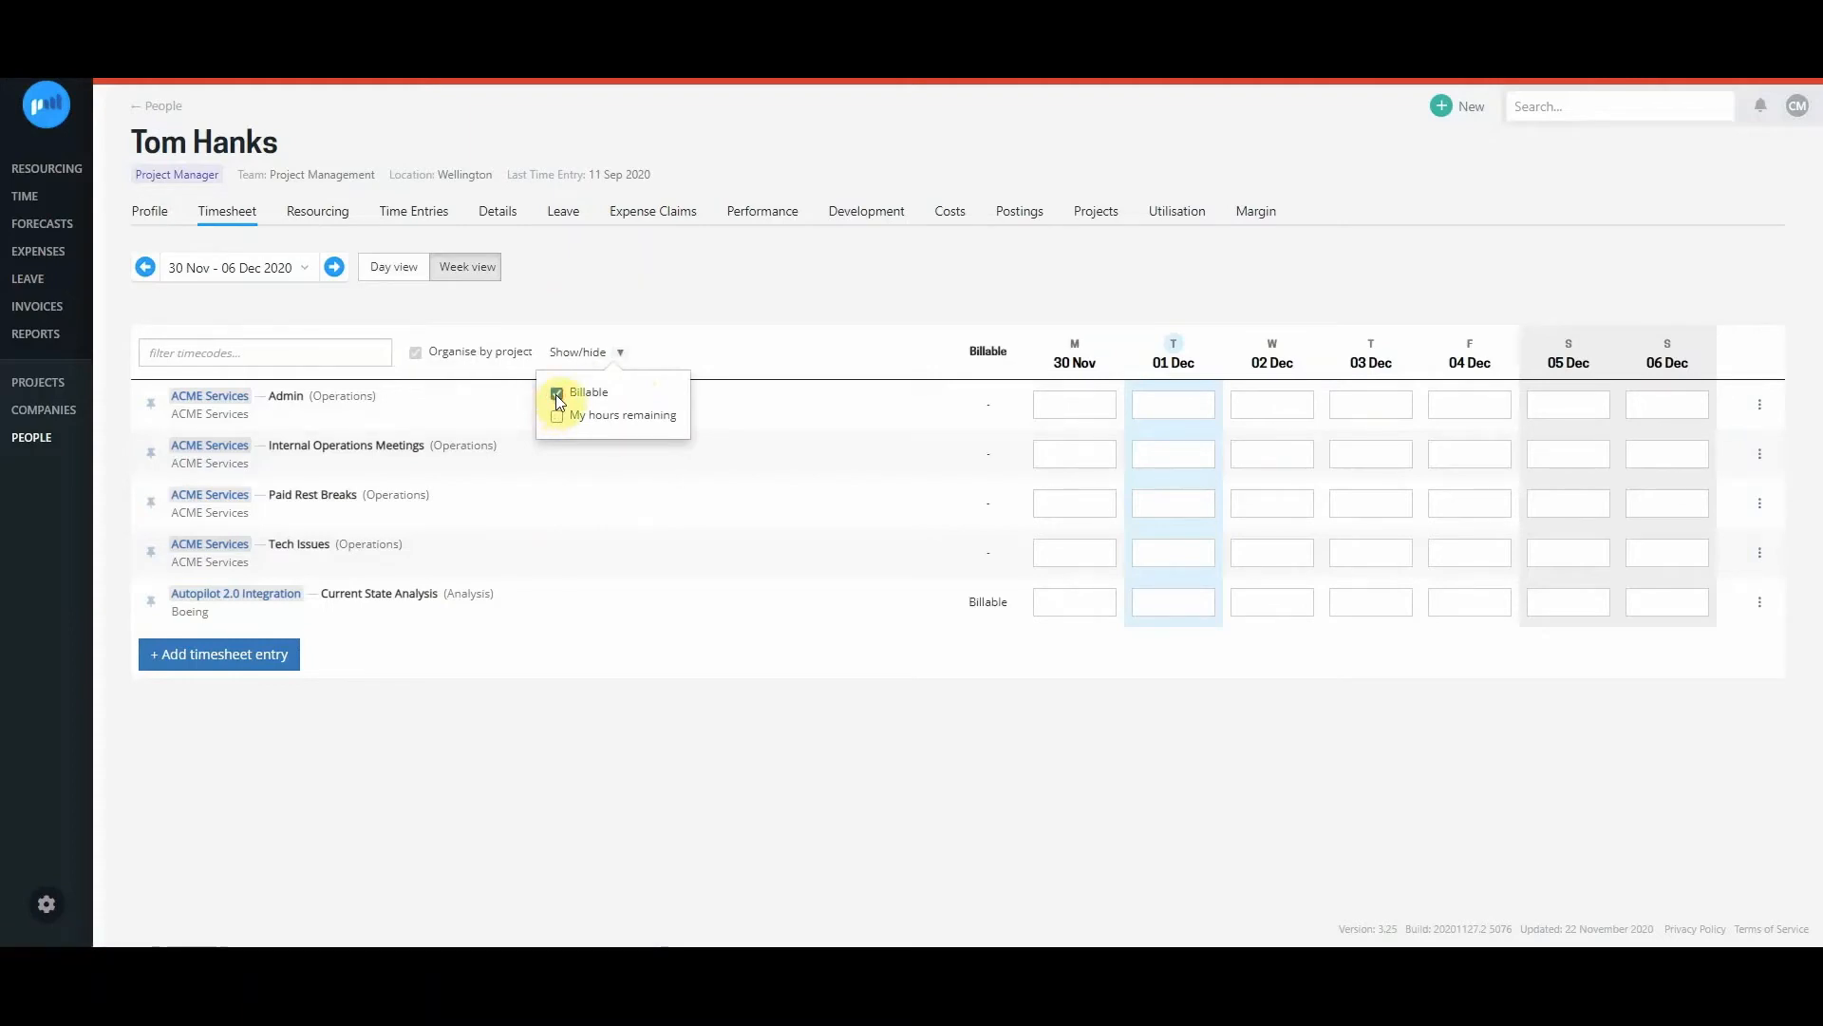
{"action": "left_click", "coordinate": [558, 418]}
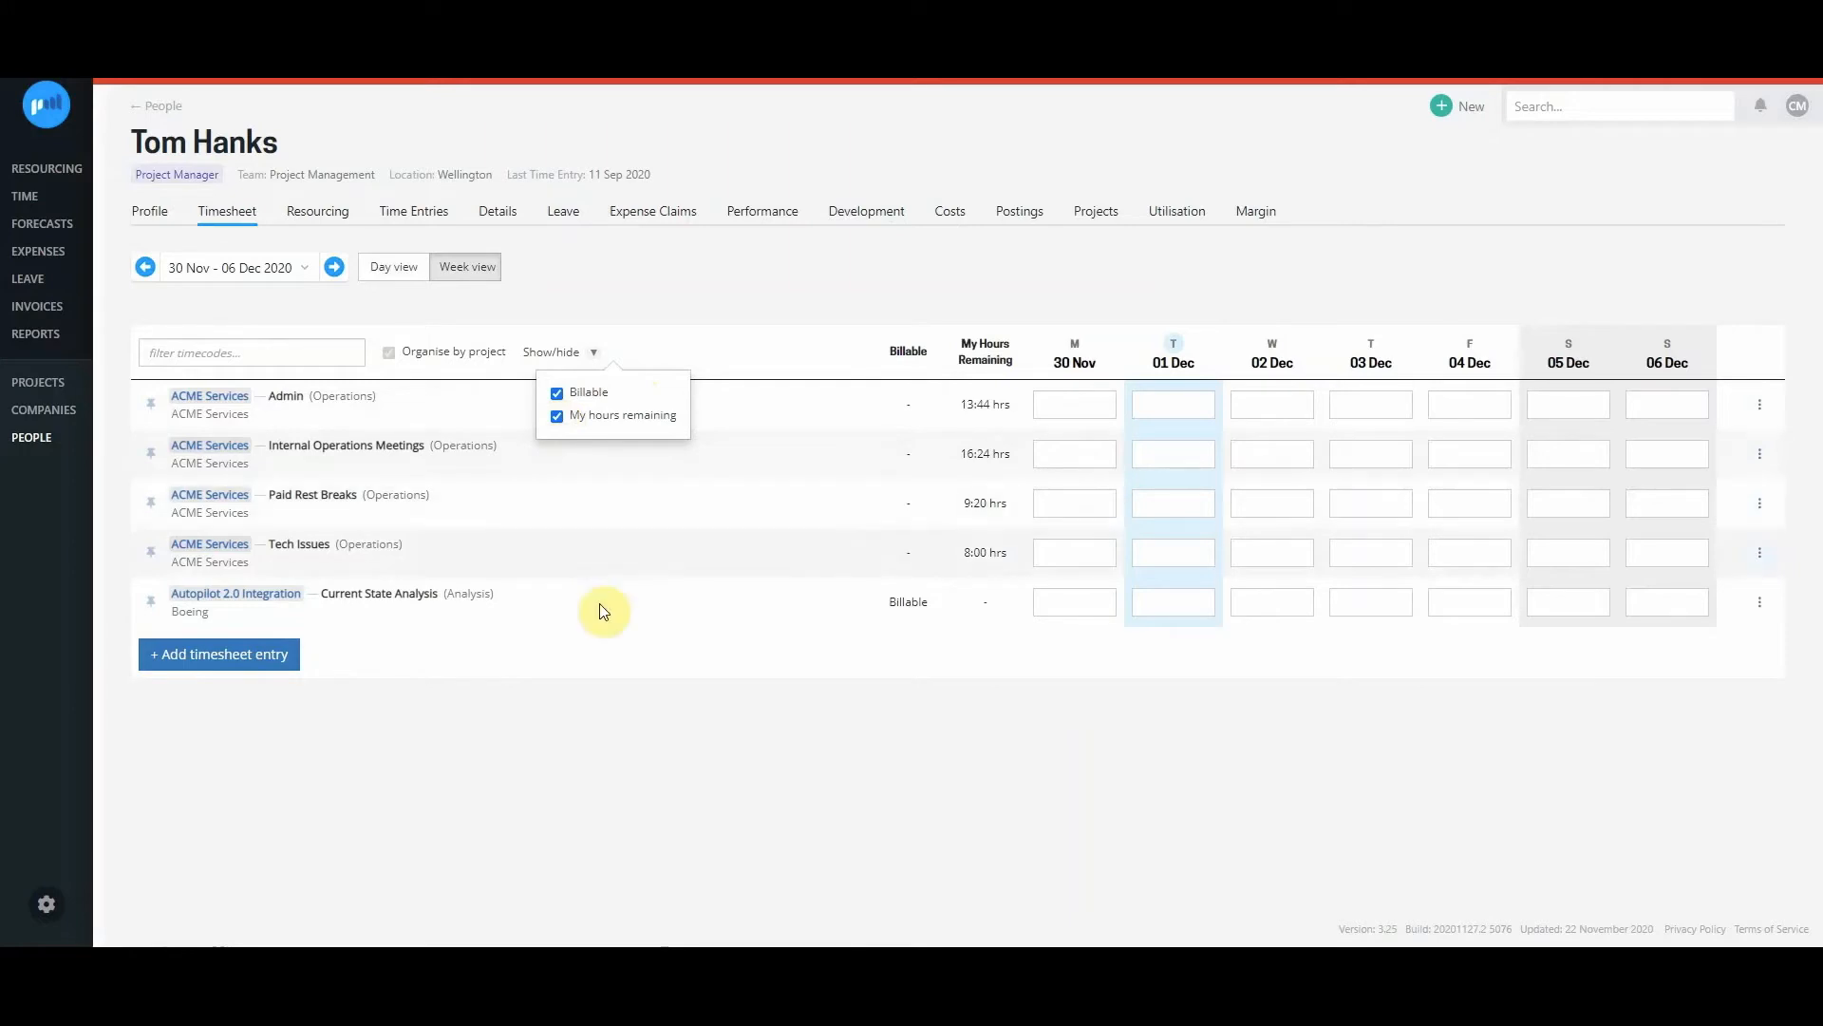
{"action": "left_click", "coordinate": [741, 688]}
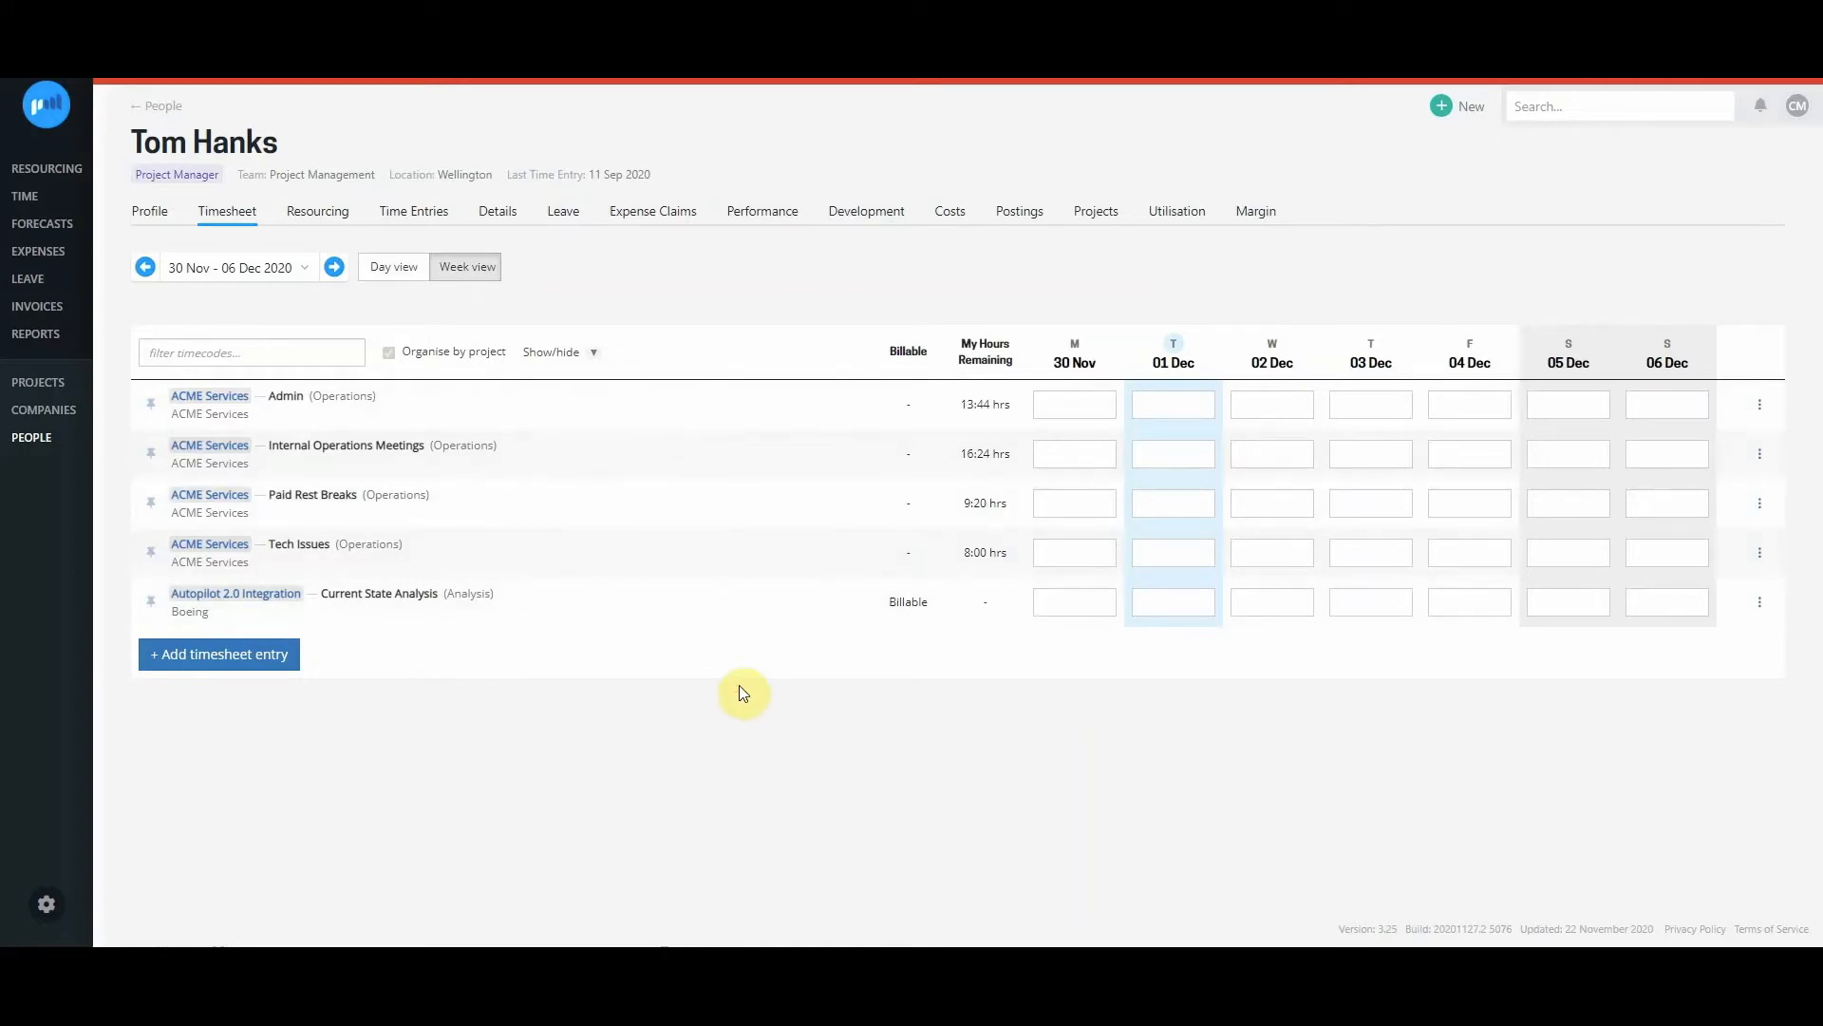
Log time for 01 Dec, entering 90 on Admin and 1.5 on Internal Operations Meetings.
{"action": "double_click", "coordinate": [1179, 408]}
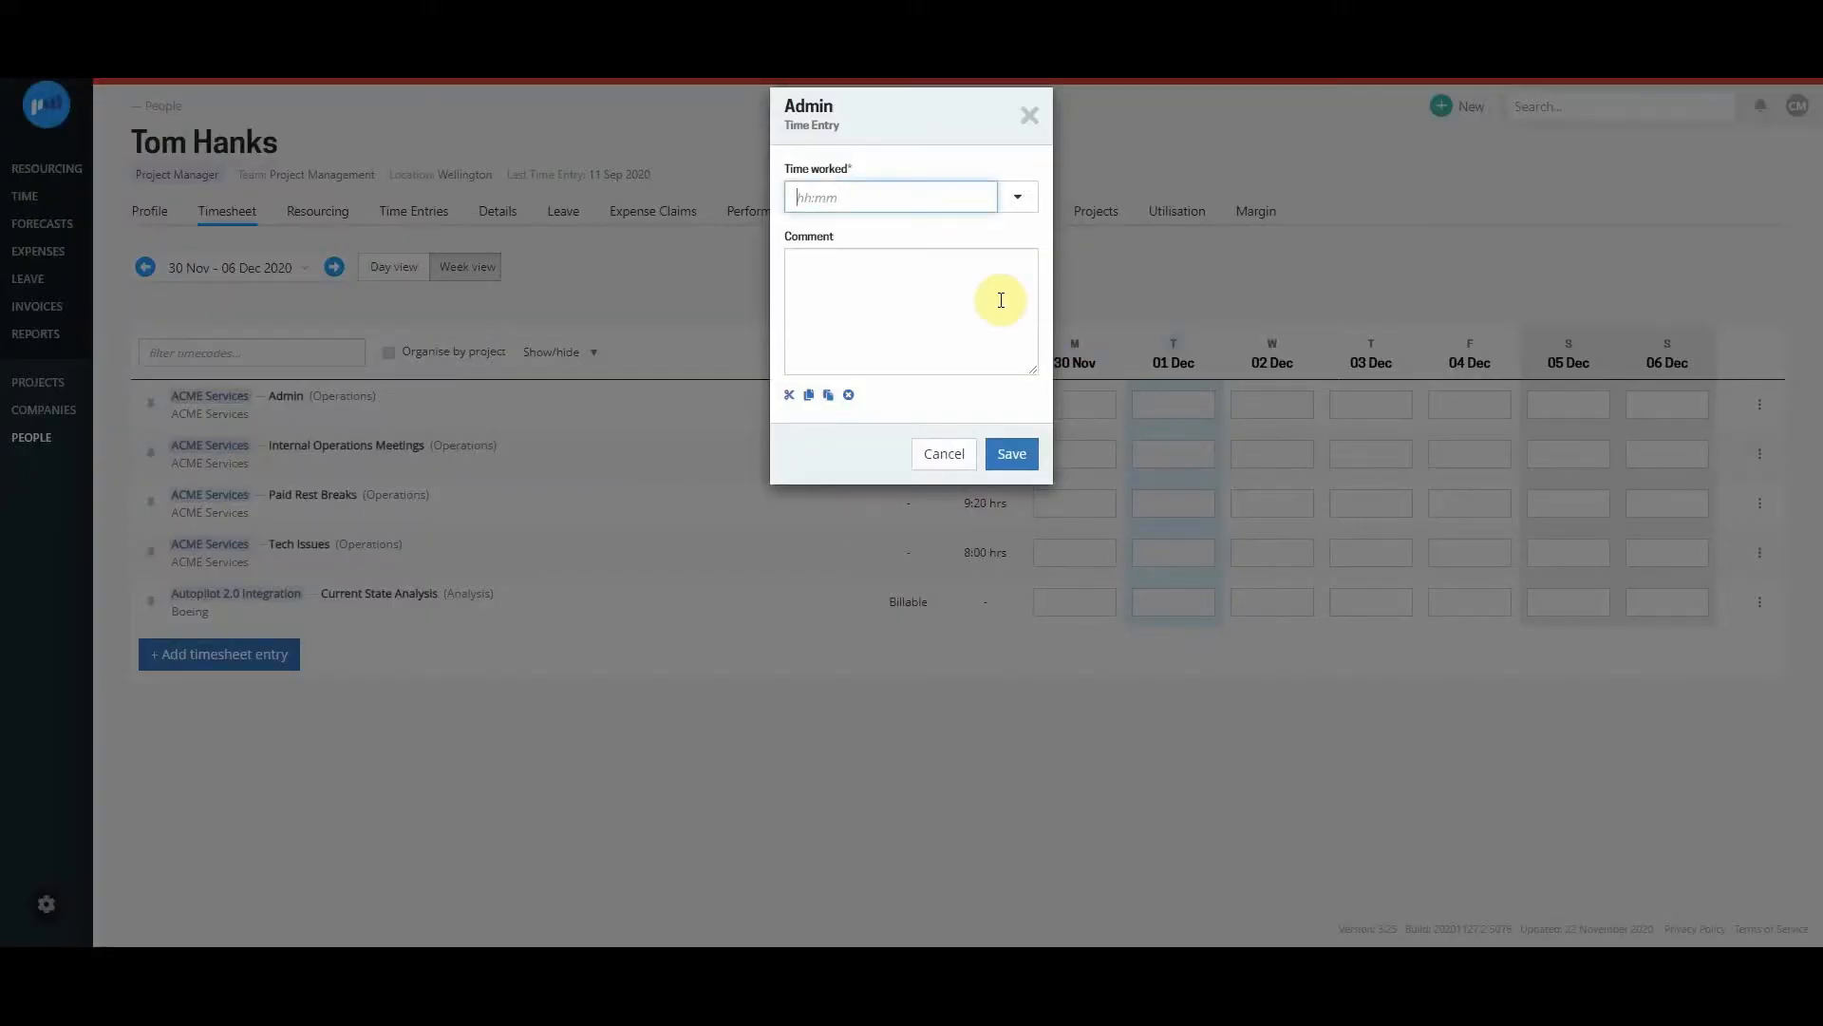
{"action": "type", "text": "90"}
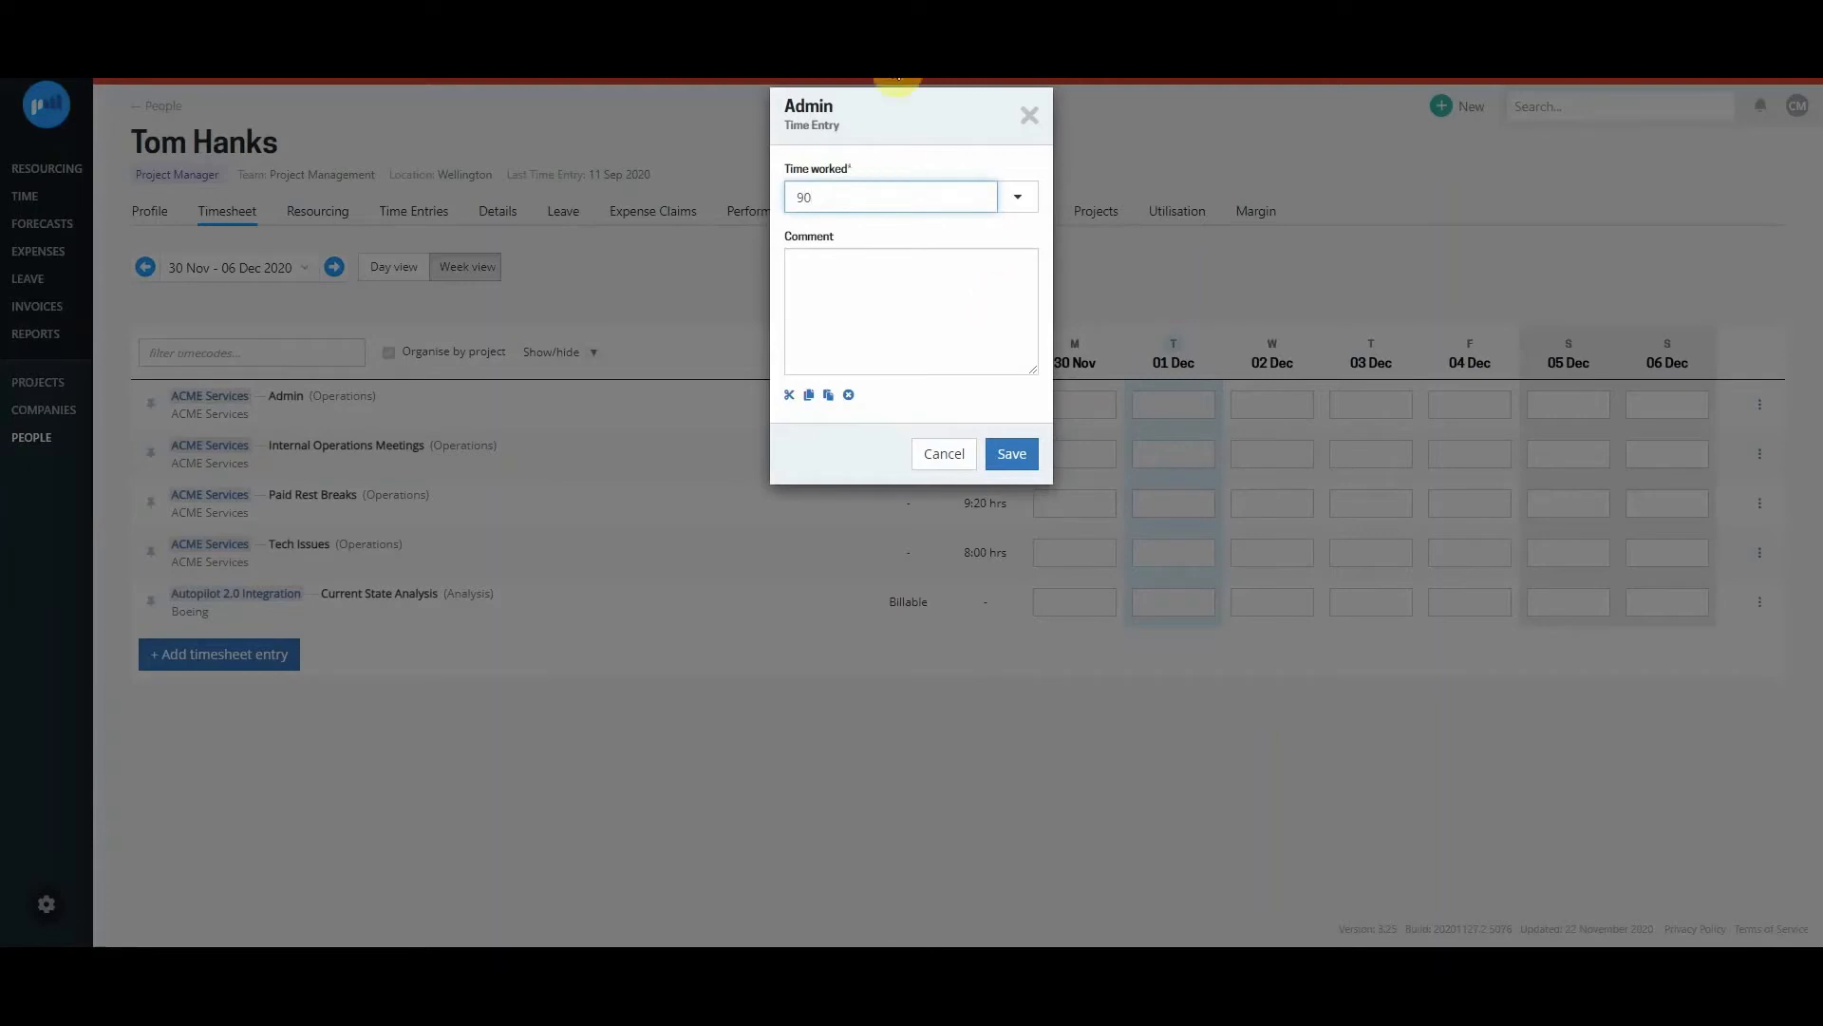
{"action": "left_click", "coordinate": [1012, 453]}
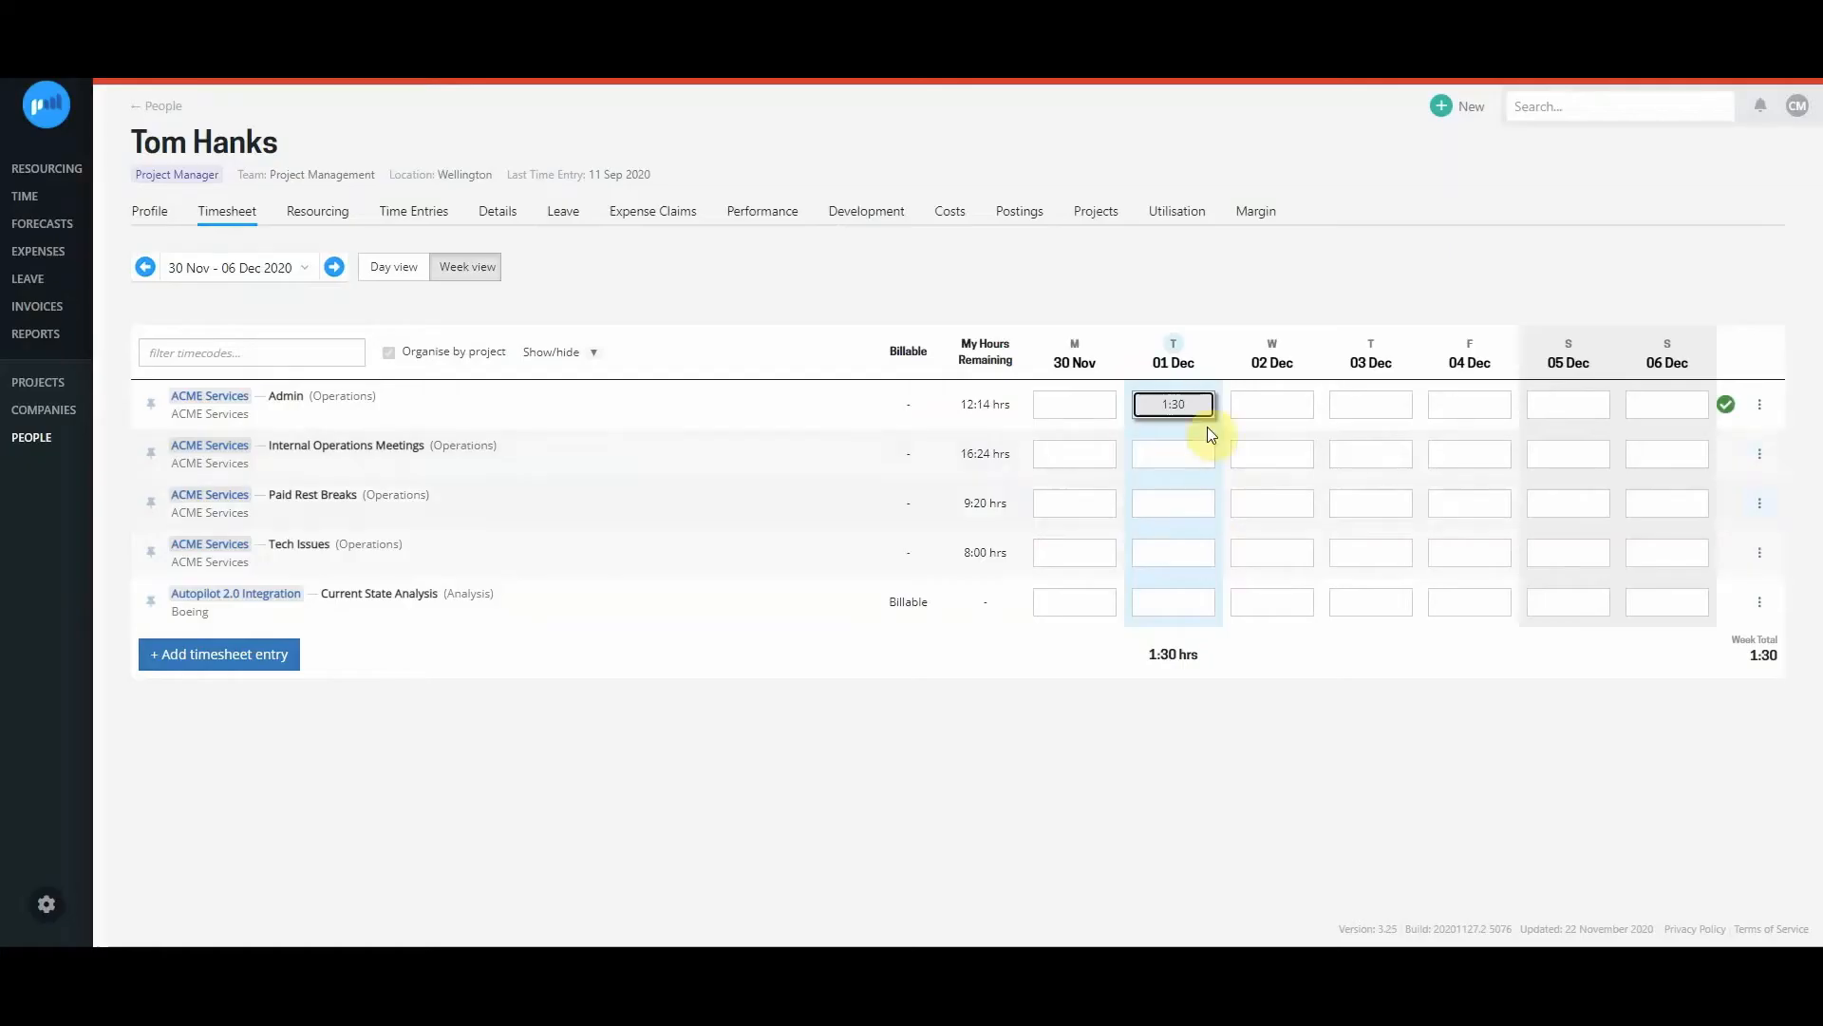
{"action": "double_click", "coordinate": [1187, 454]}
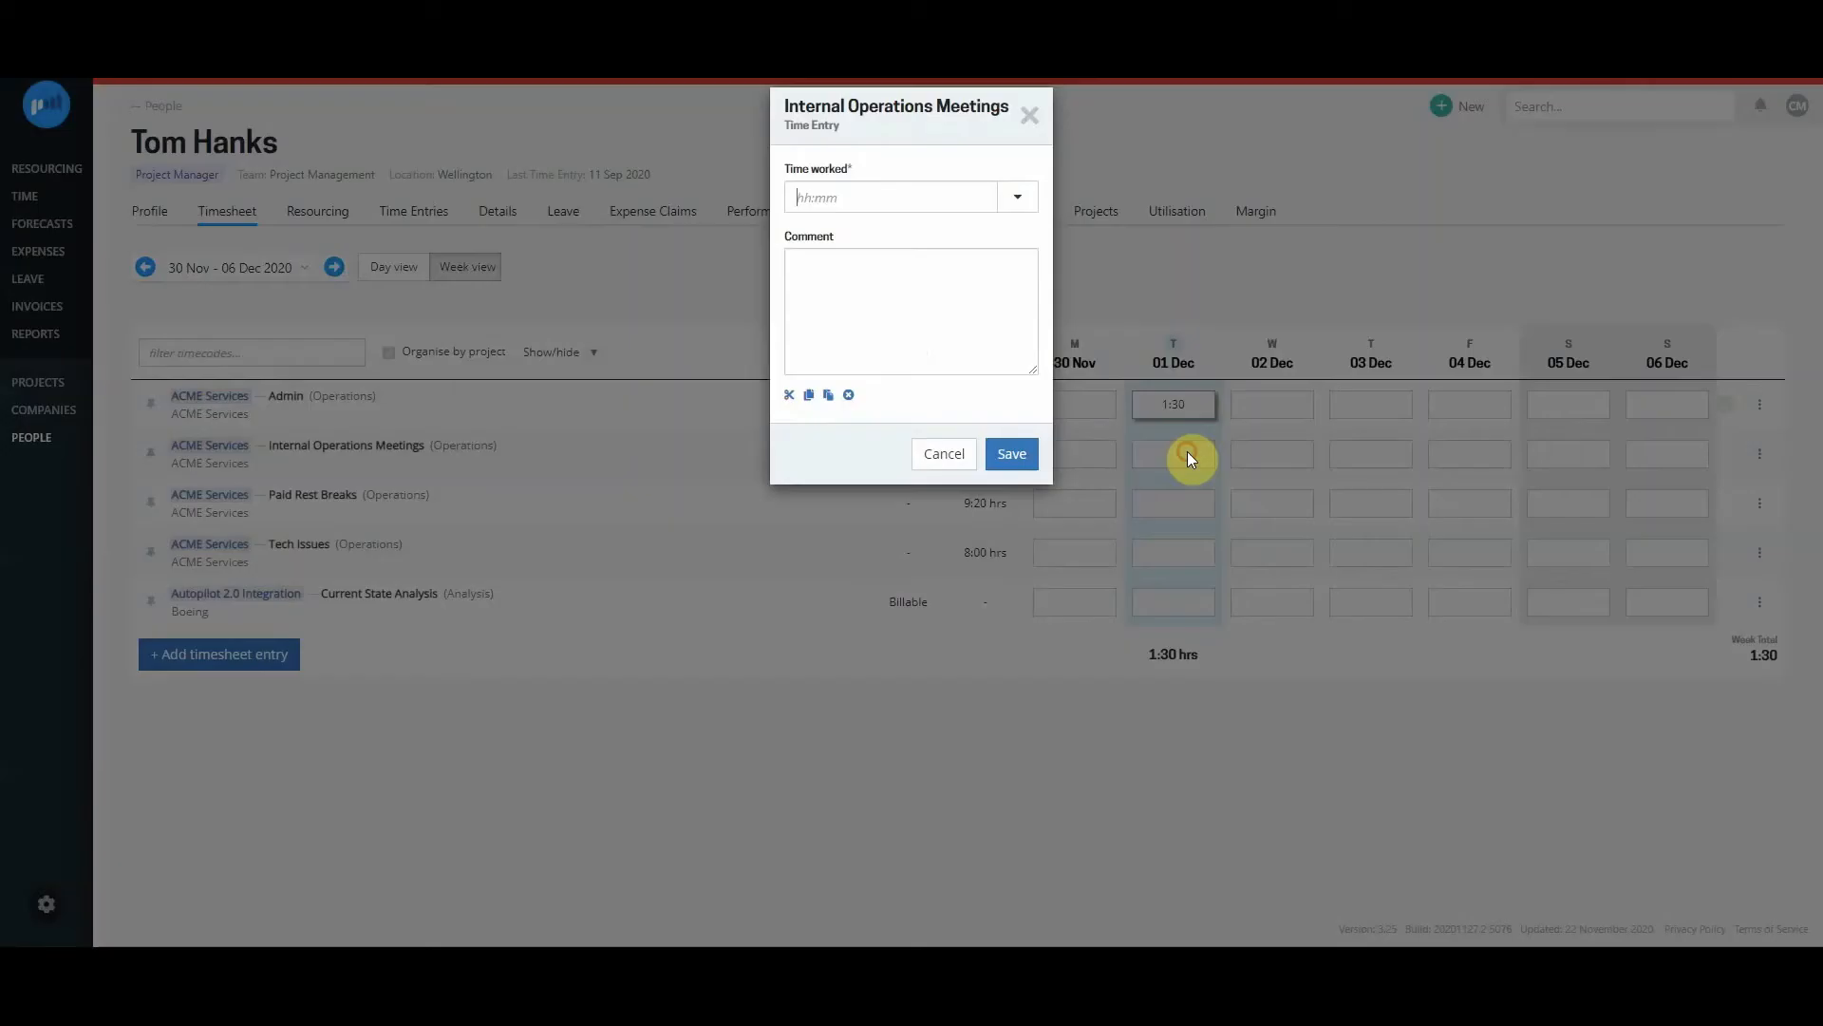
{"action": "type", "text": "1.5"}
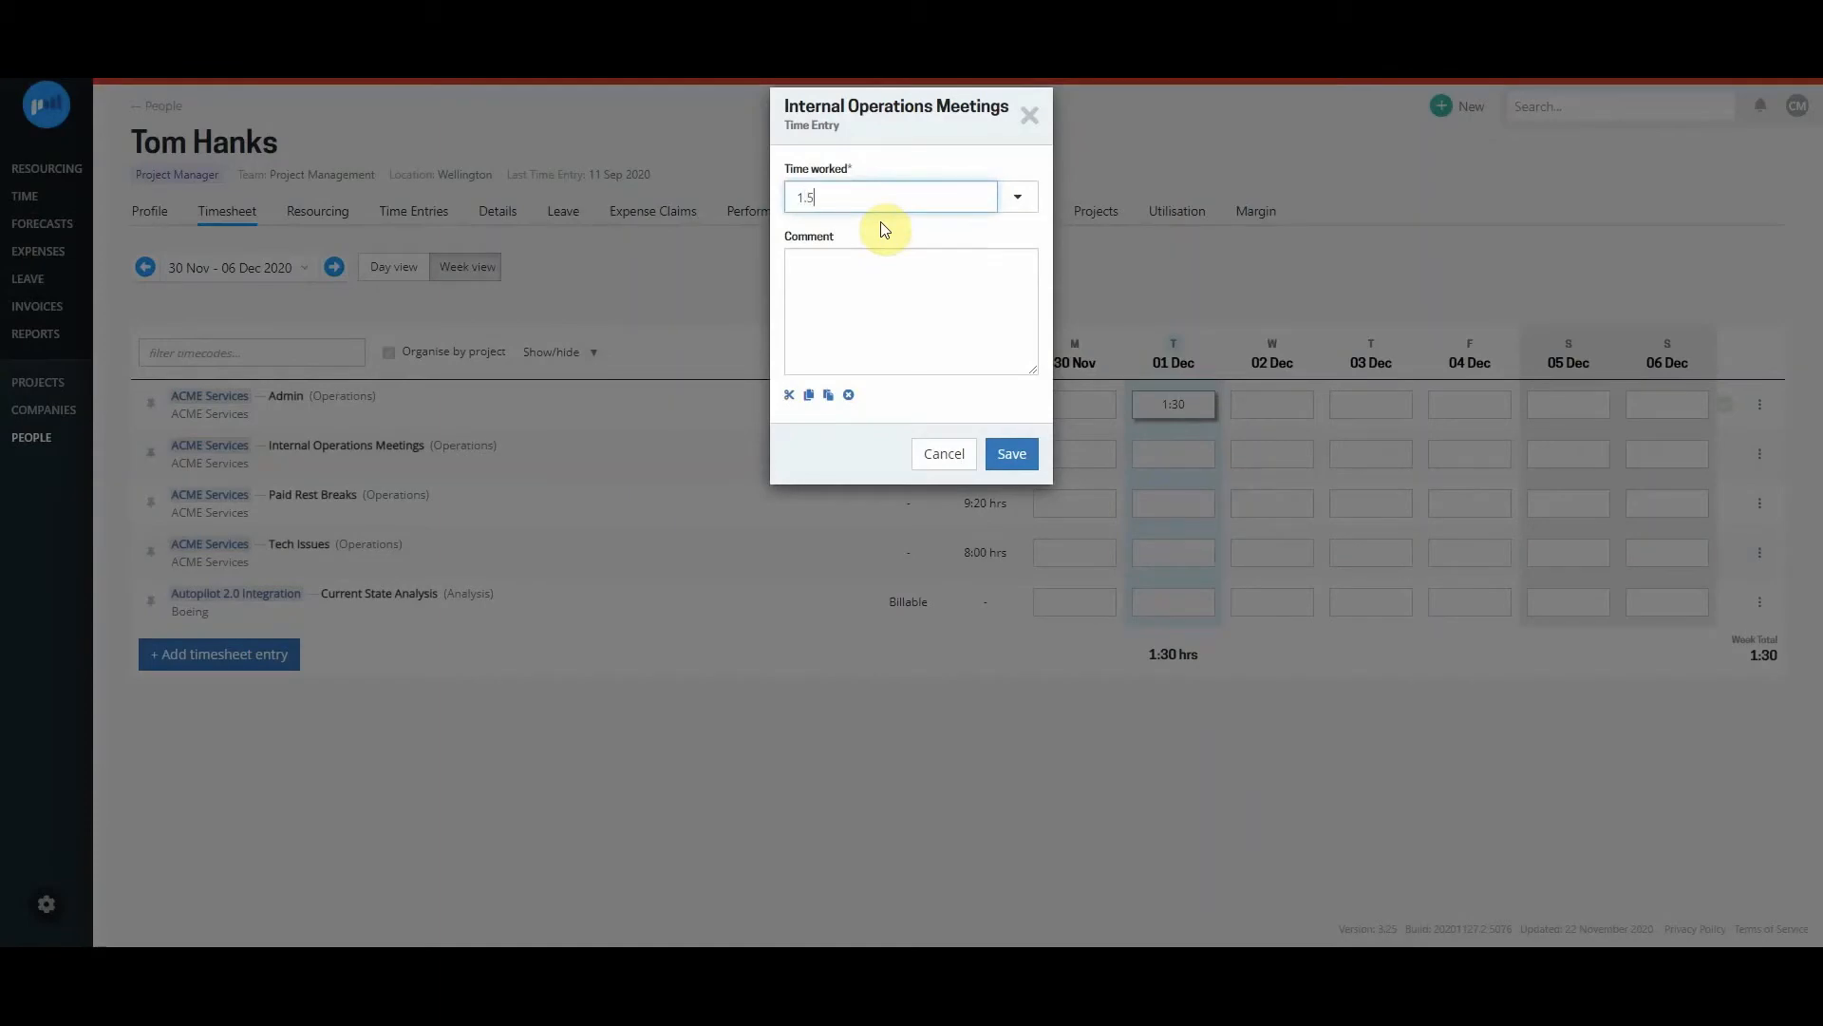
{"action": "left_click", "coordinate": [1011, 453]}
Log 1:30 on Paid Rest Breaks for 01 Dec, choosing the duration from the preset times.
{"action": "double_click", "coordinate": [1164, 503]}
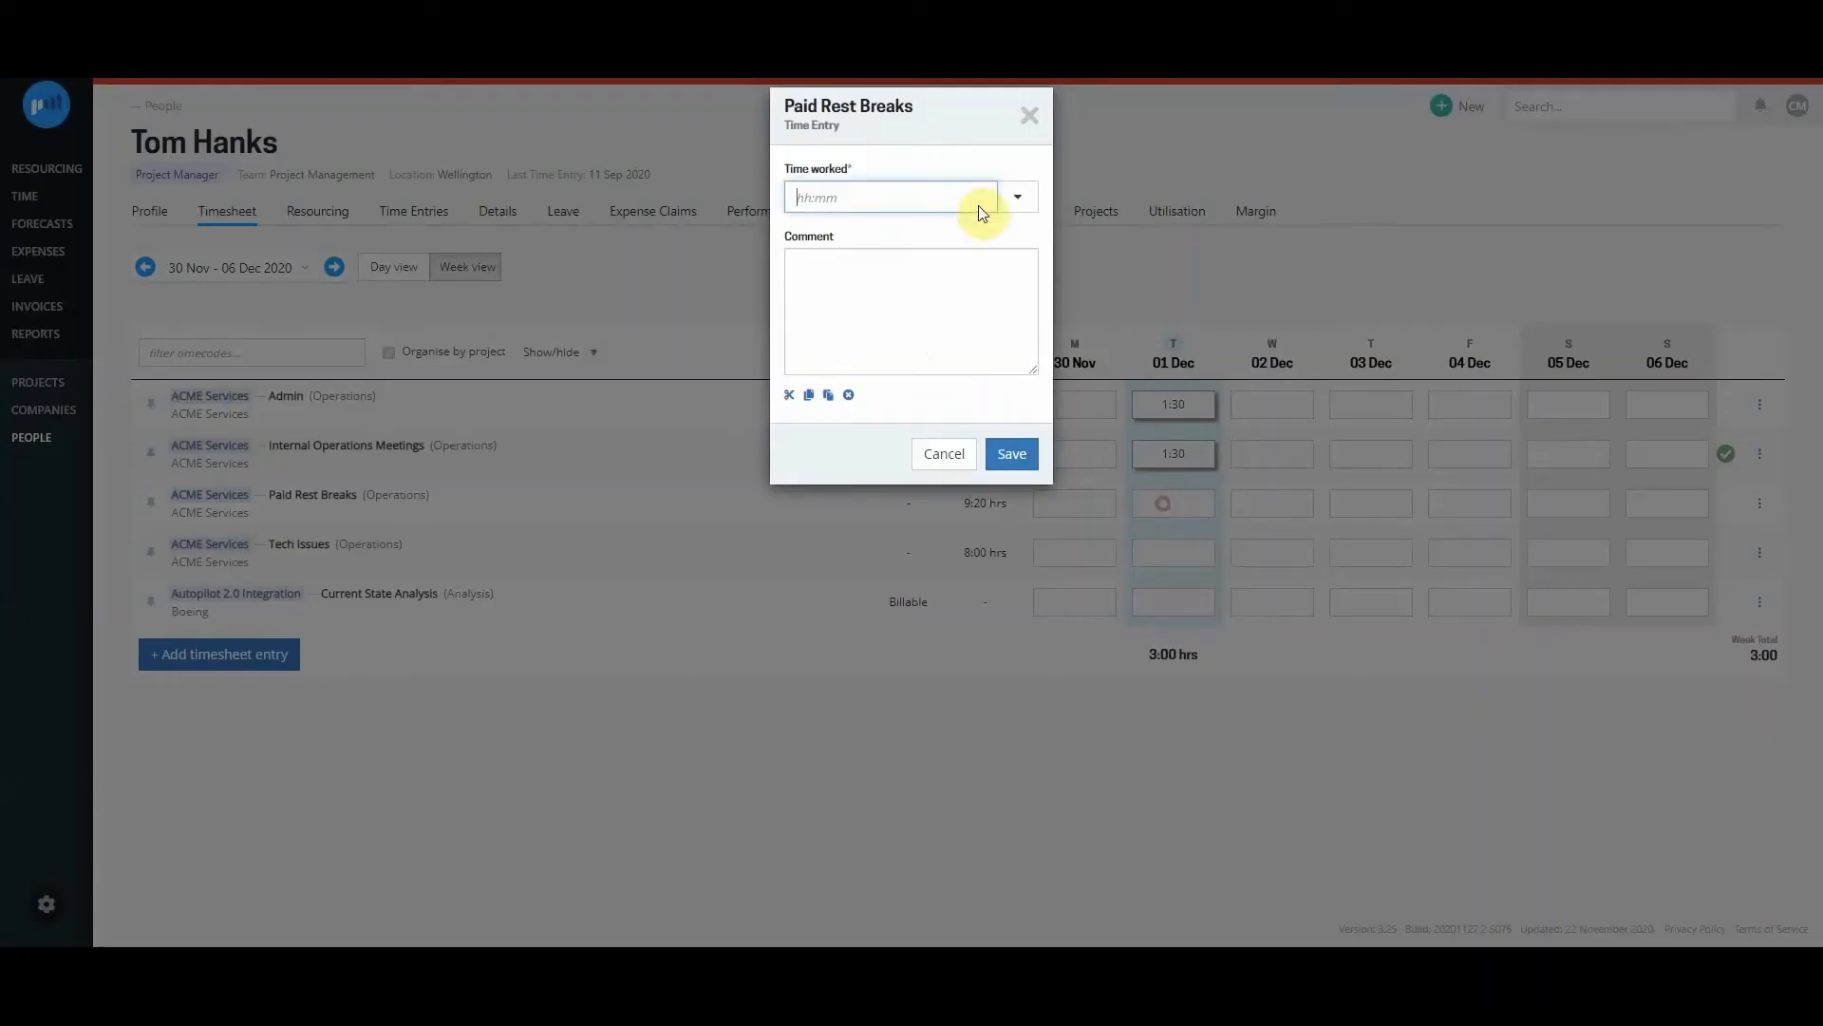
{"action": "left_click", "coordinate": [1019, 199]}
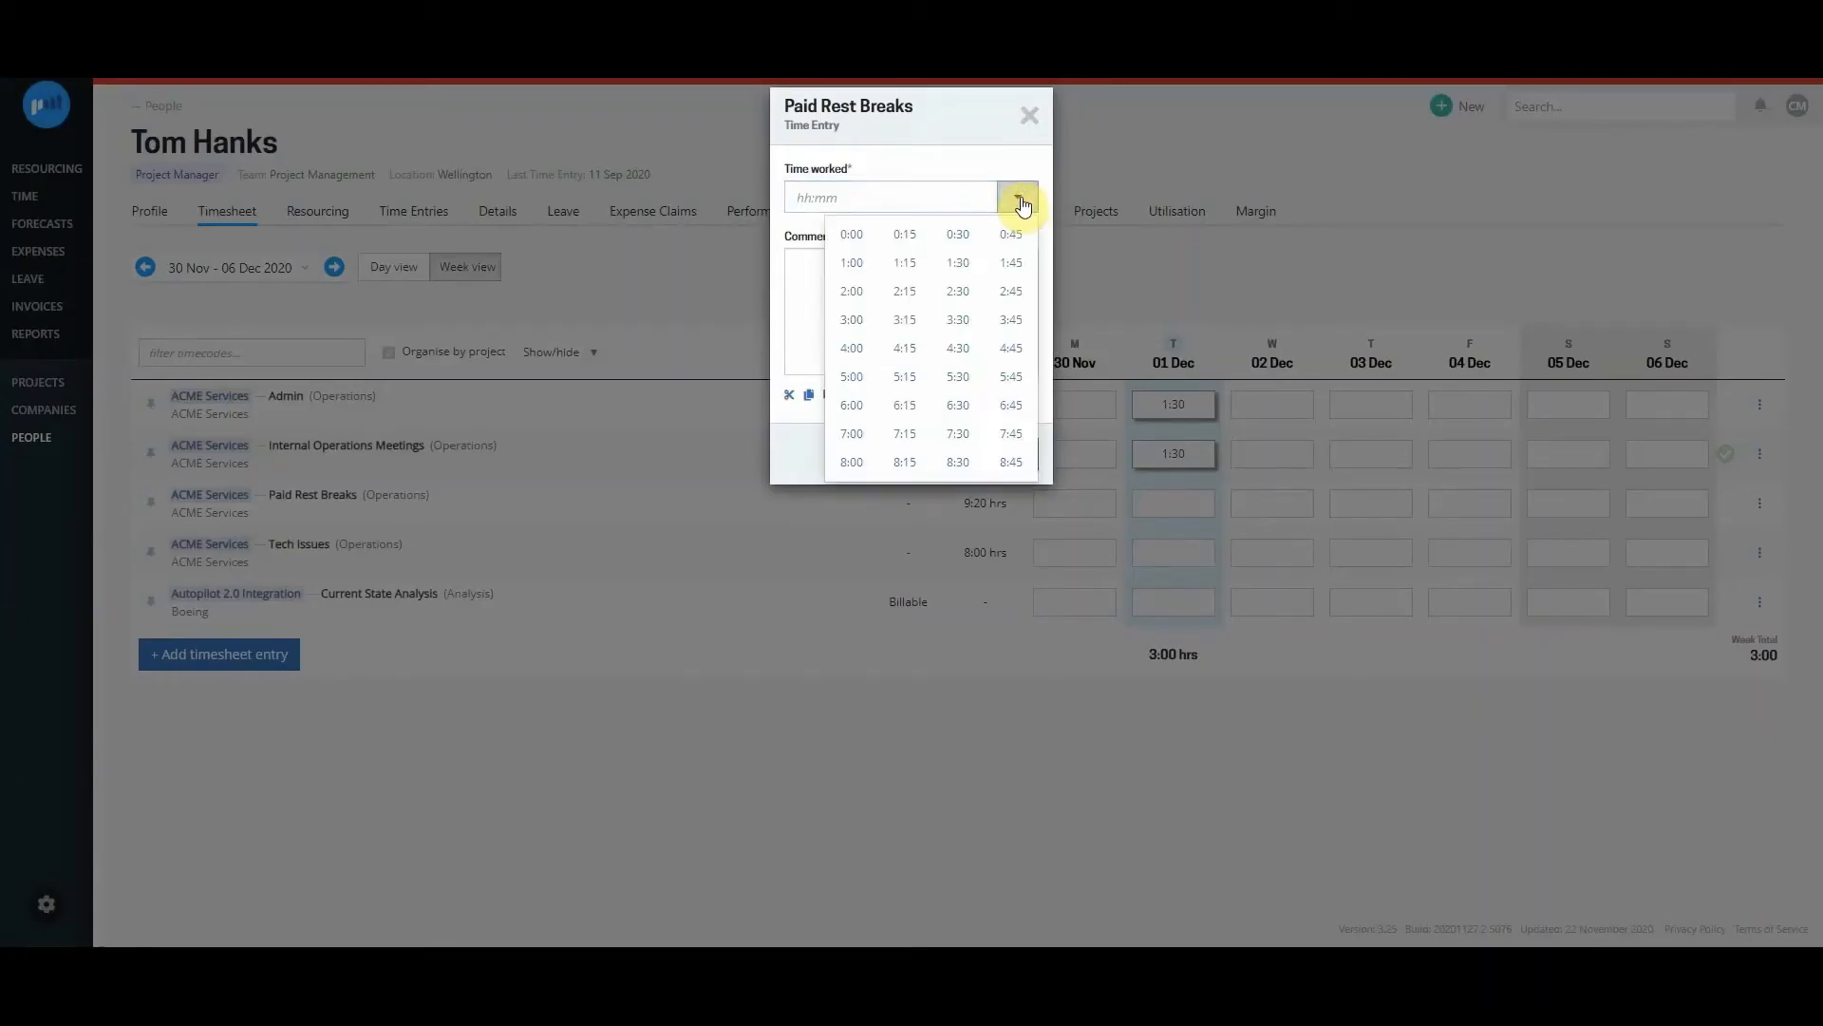
{"action": "left_click", "coordinate": [958, 270]}
{"action": "left_click", "coordinate": [1010, 453]}
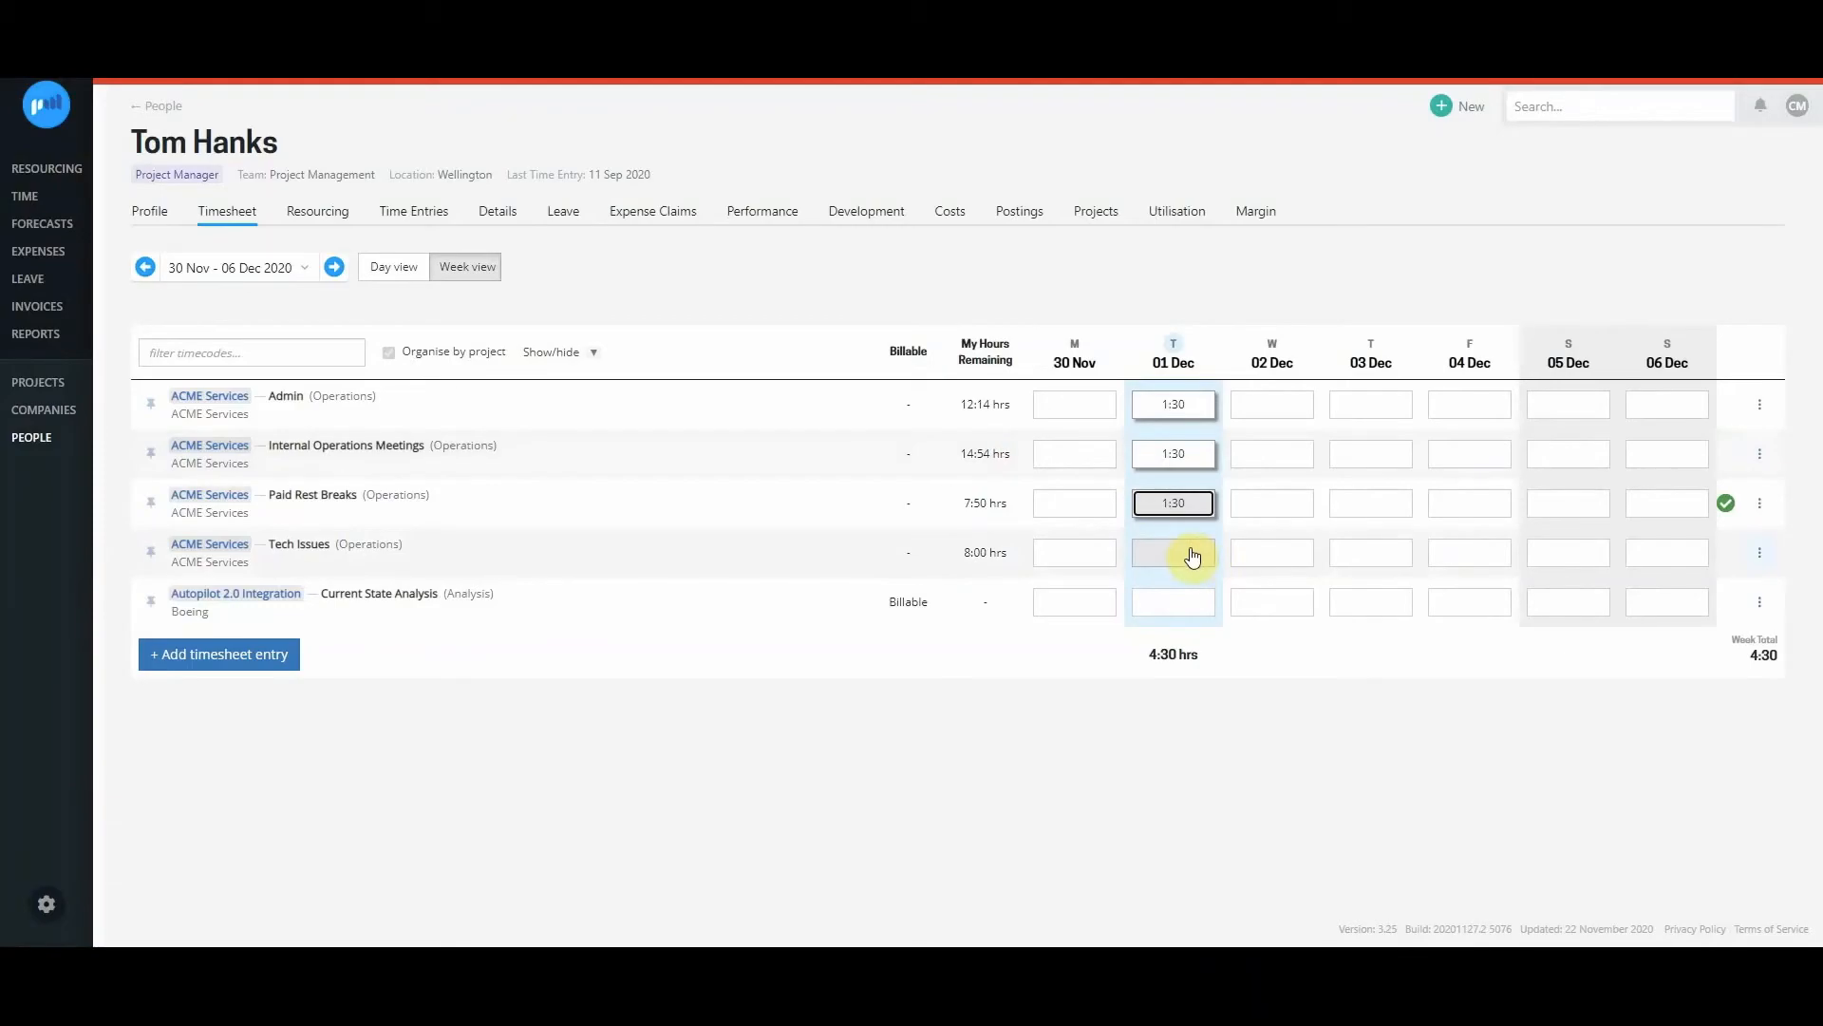
Log 1:30 on Tech Issues for 01 Dec with the comment "Working with client".
{"action": "left_click", "coordinate": [1194, 556]}
{"action": "type", "text": "1:30"}
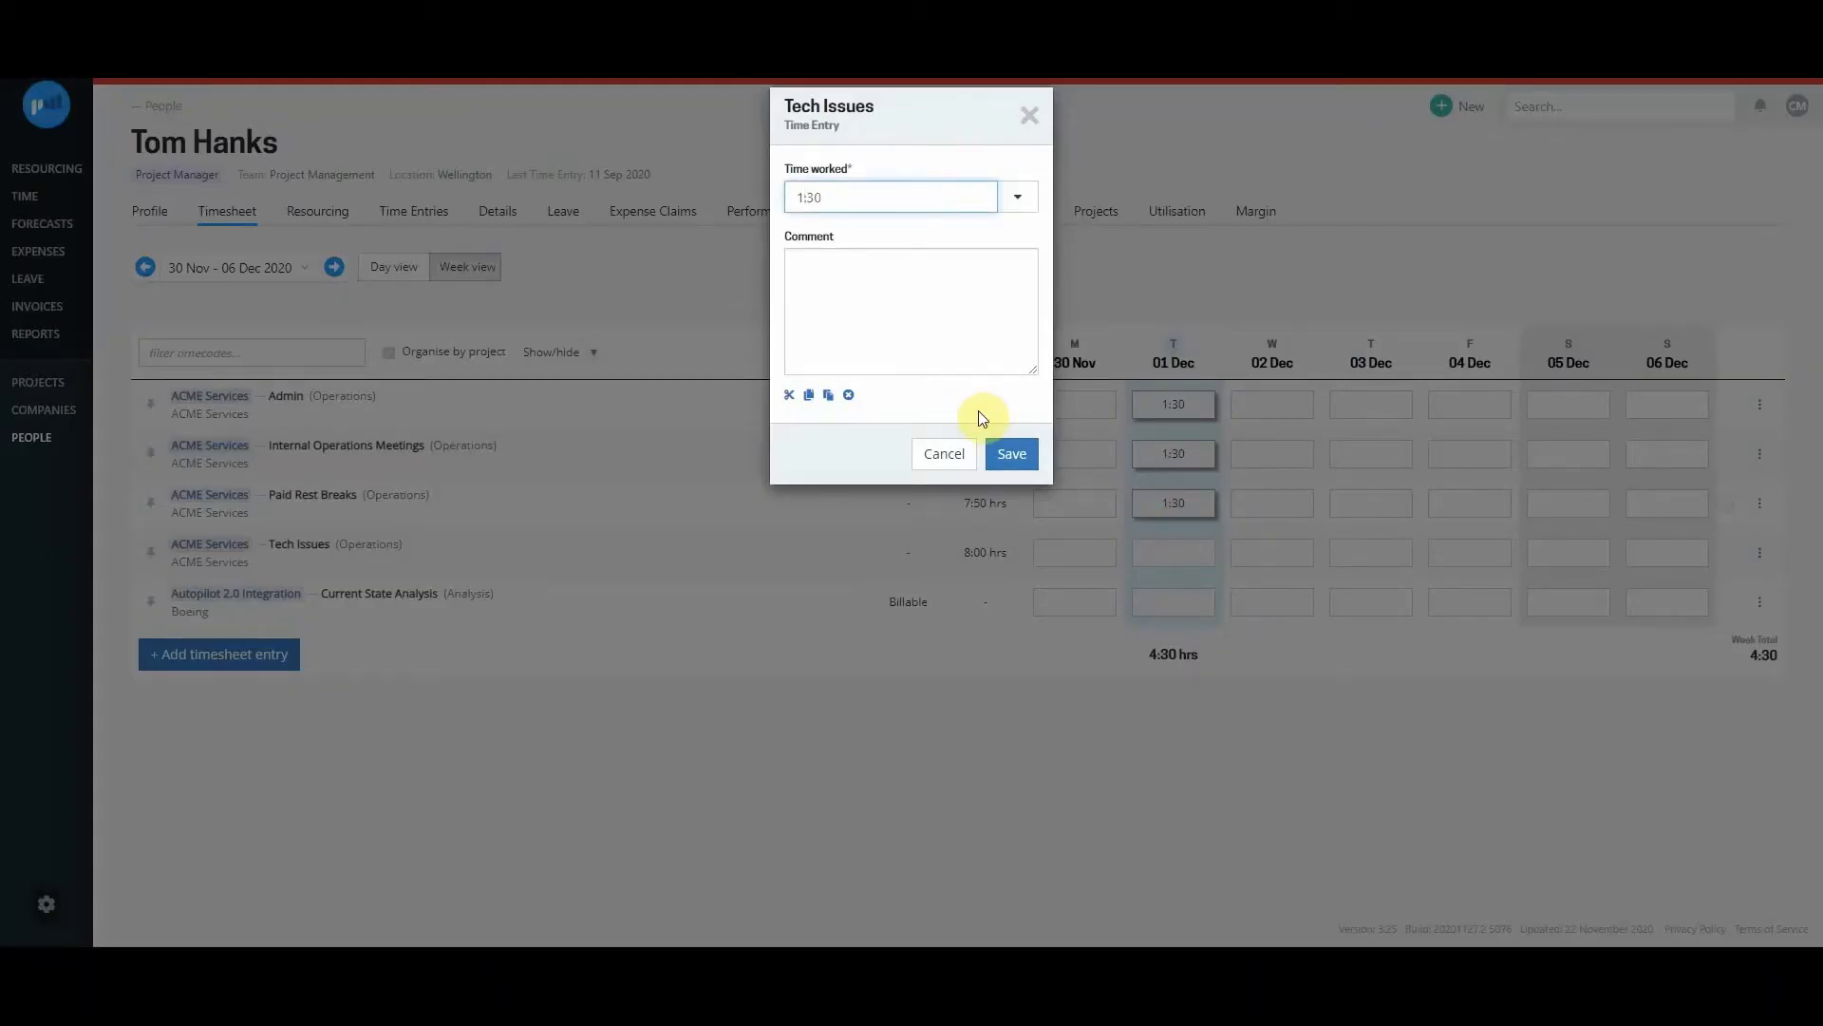
{"action": "left_click", "coordinate": [920, 281]}
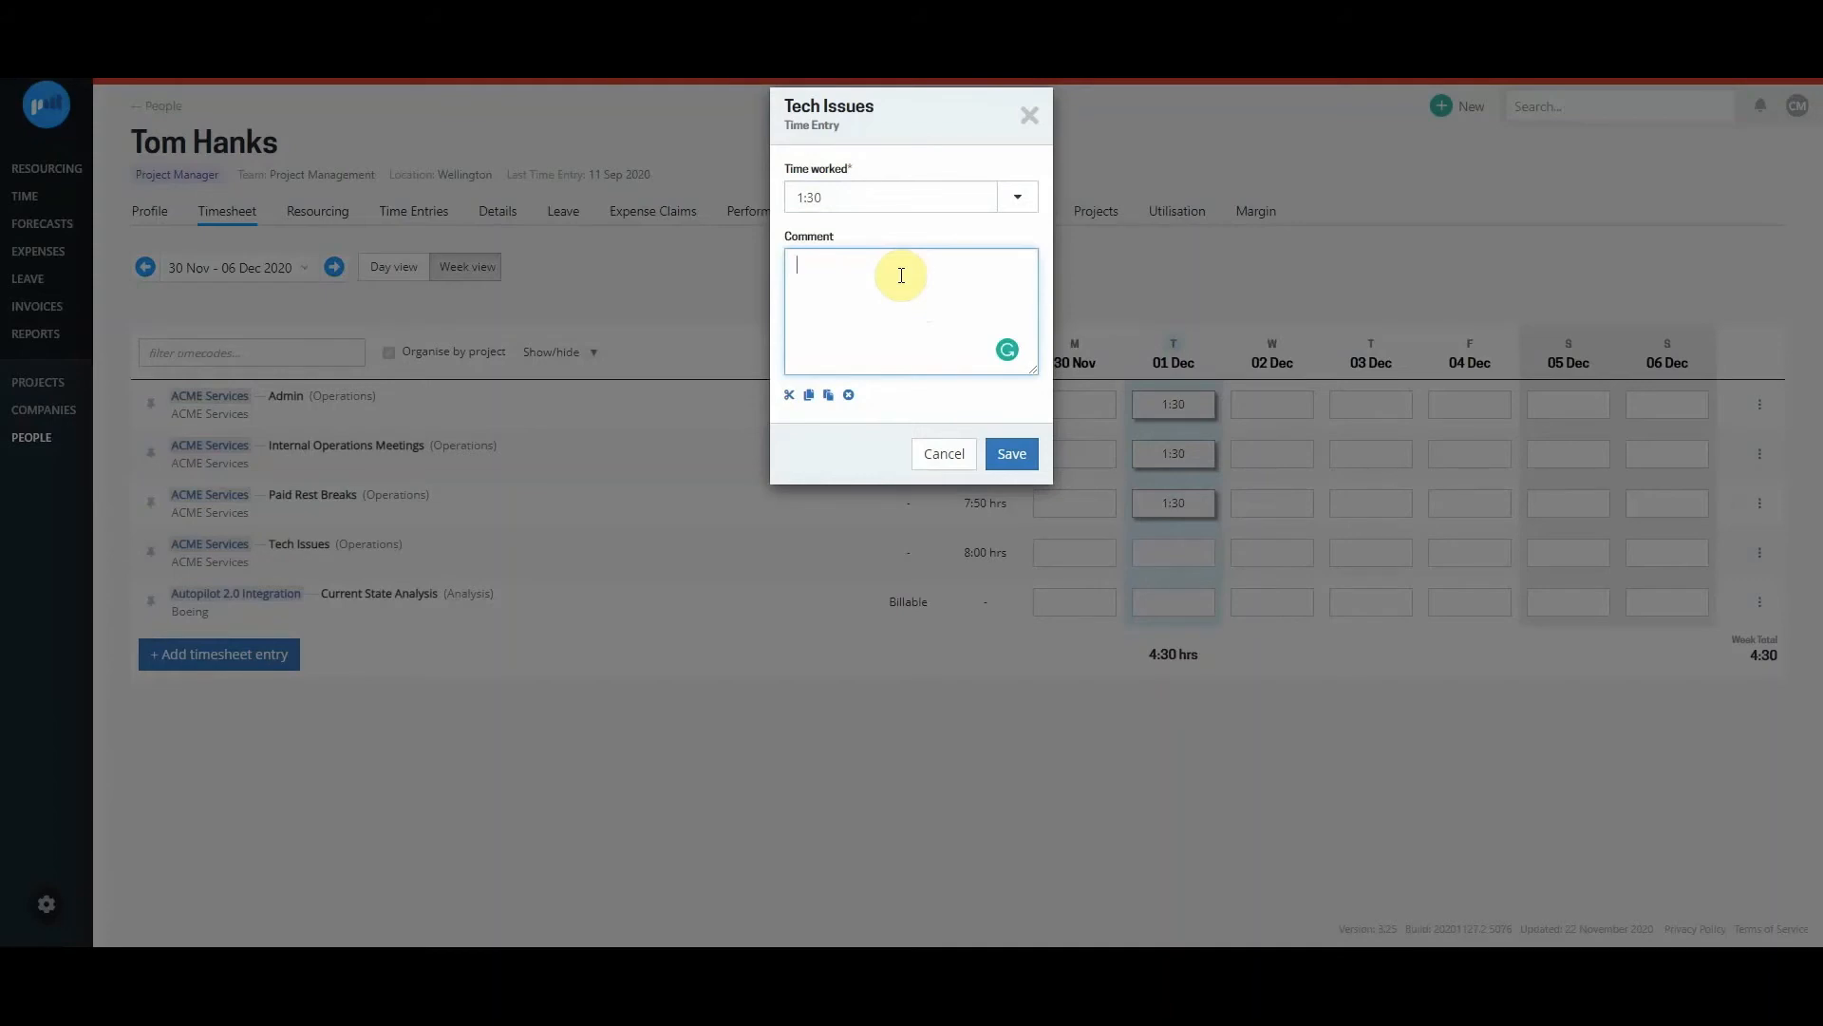
{"action": "type", "text": "Working with client"}
{"action": "left_click", "coordinate": [1011, 454]}
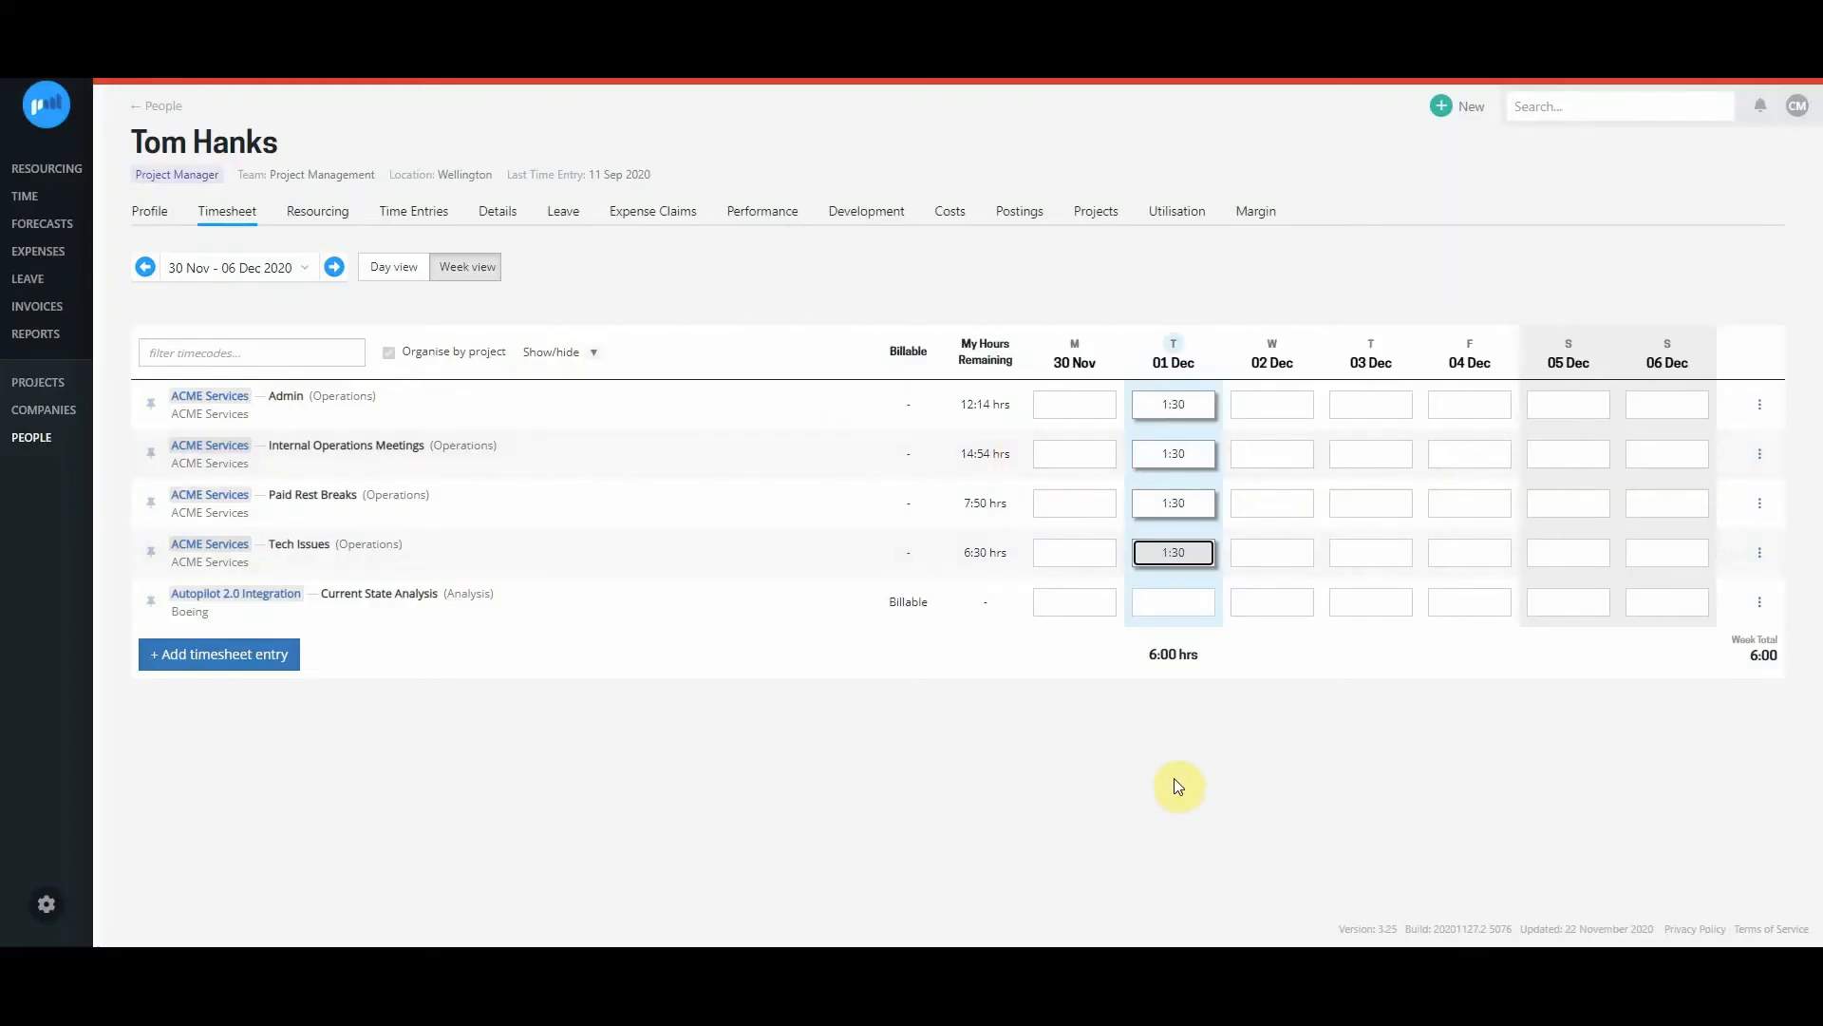
Copy the 01 Dec Tech Issues entry and paste it with its comment into 02 Dec.
{"action": "mouse_move", "coordinate": [1186, 560]}
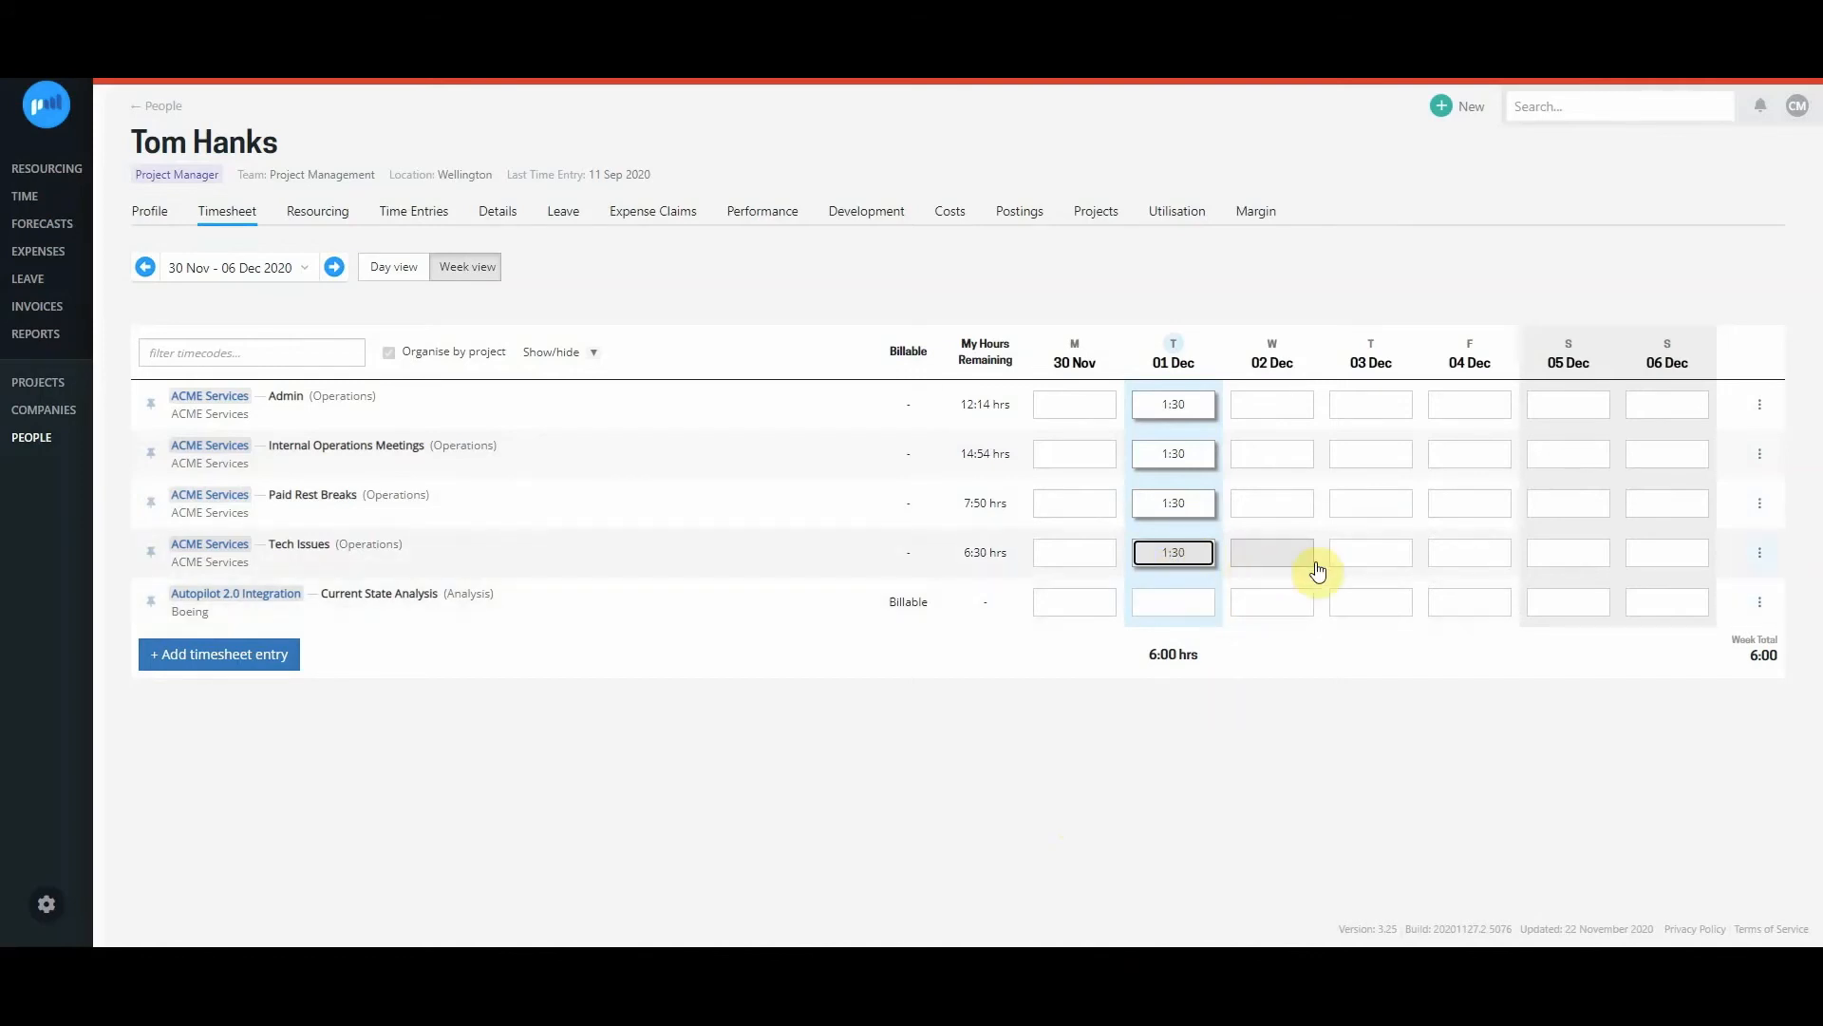
{"action": "double_click", "coordinate": [1188, 557]}
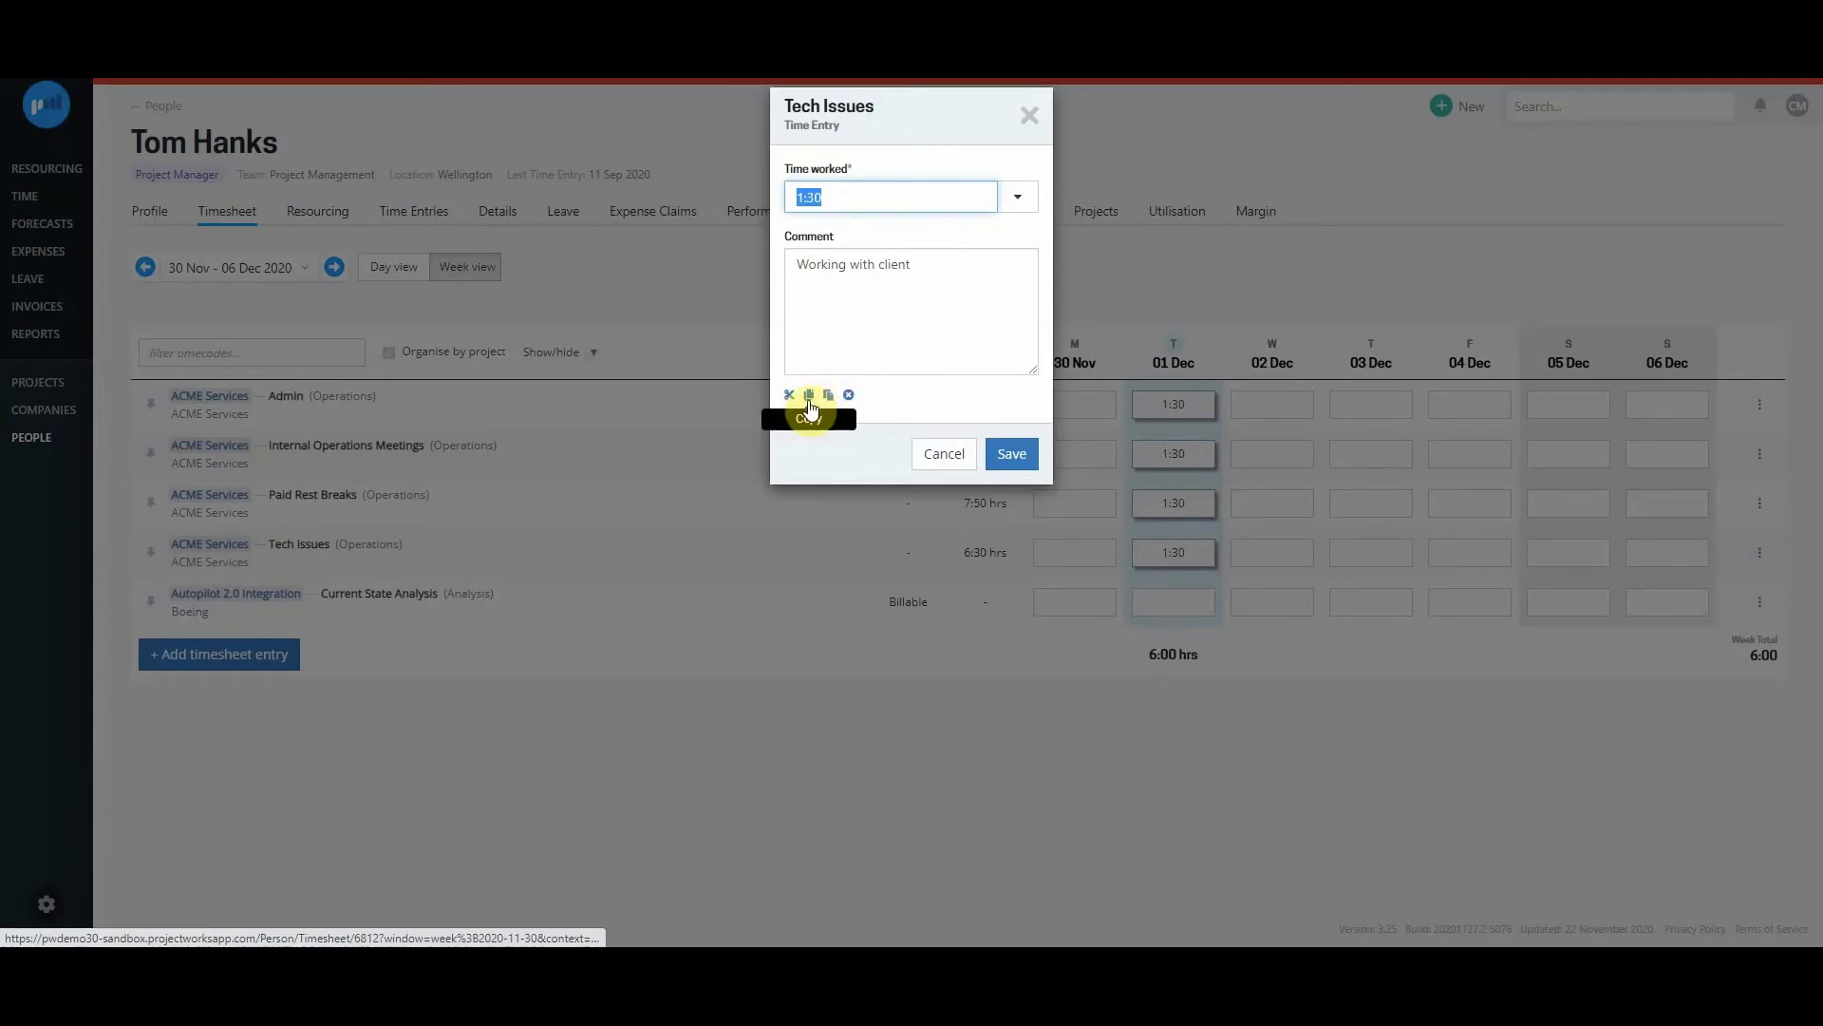
{"action": "left_click", "coordinate": [809, 397]}
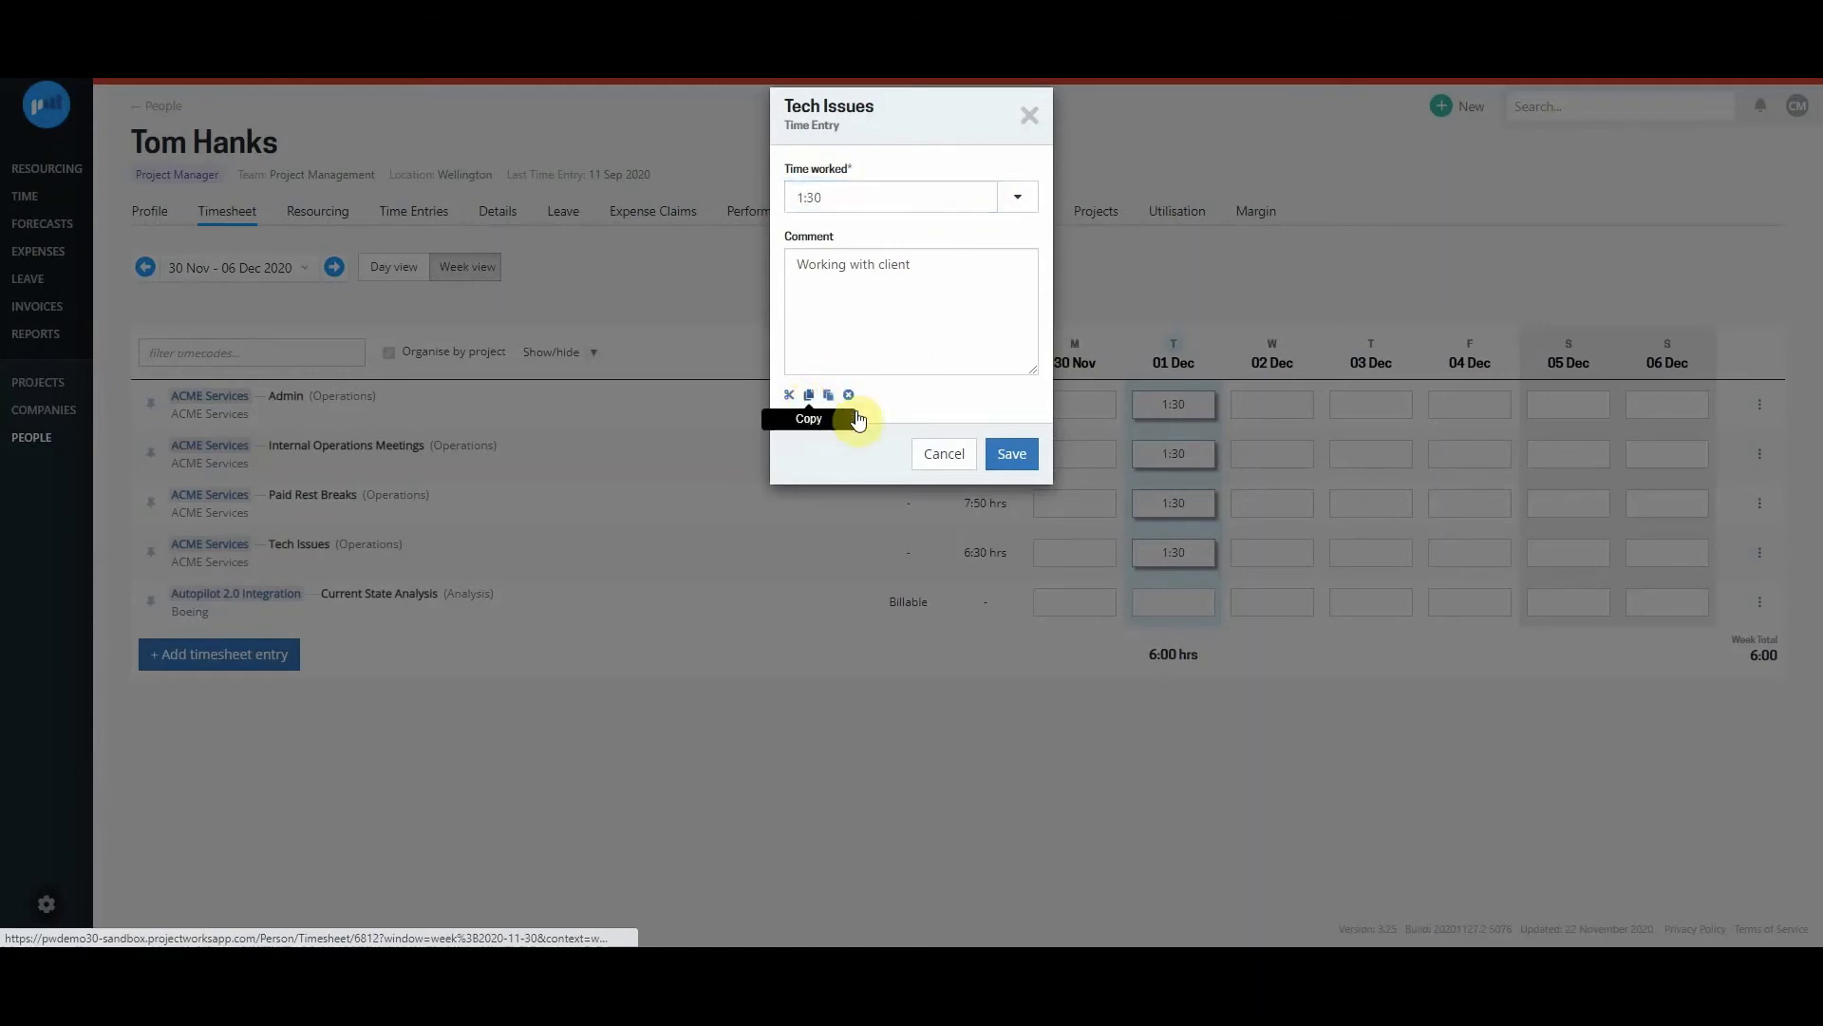
{"action": "left_click", "coordinate": [1013, 454]}
{"action": "double_click", "coordinate": [1279, 558]}
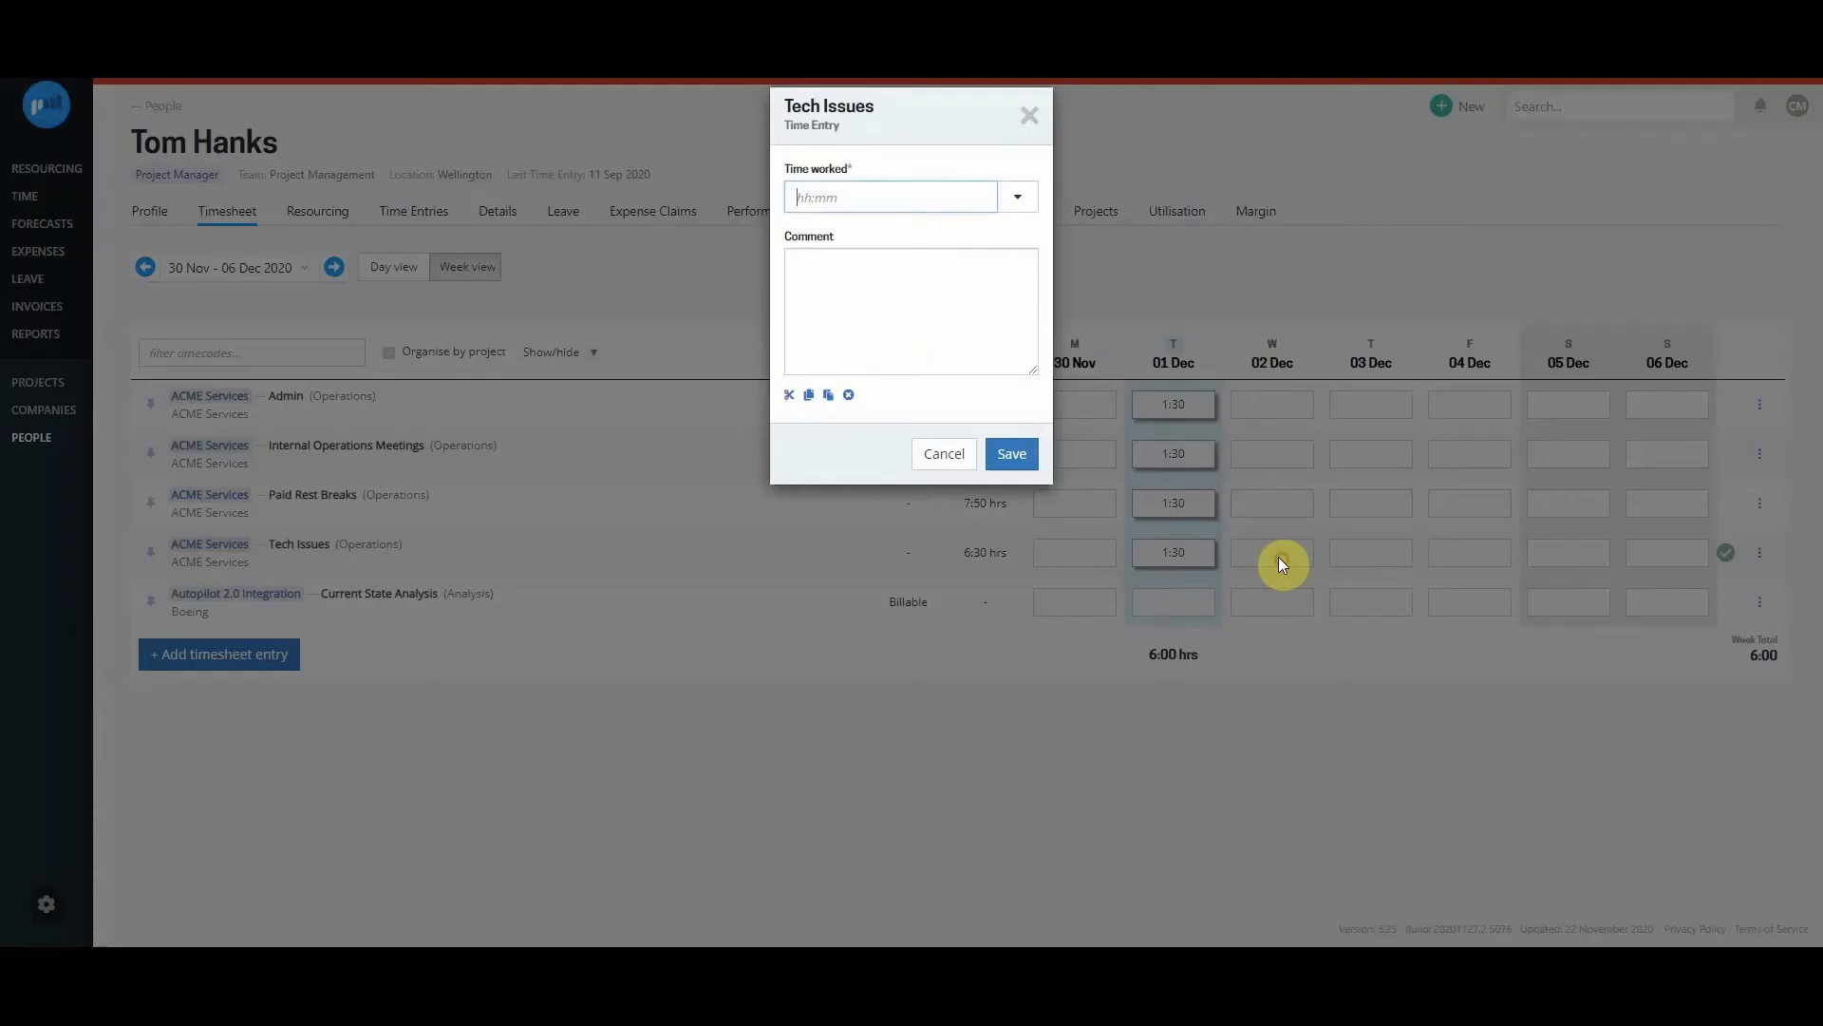
{"action": "left_click", "coordinate": [830, 397]}
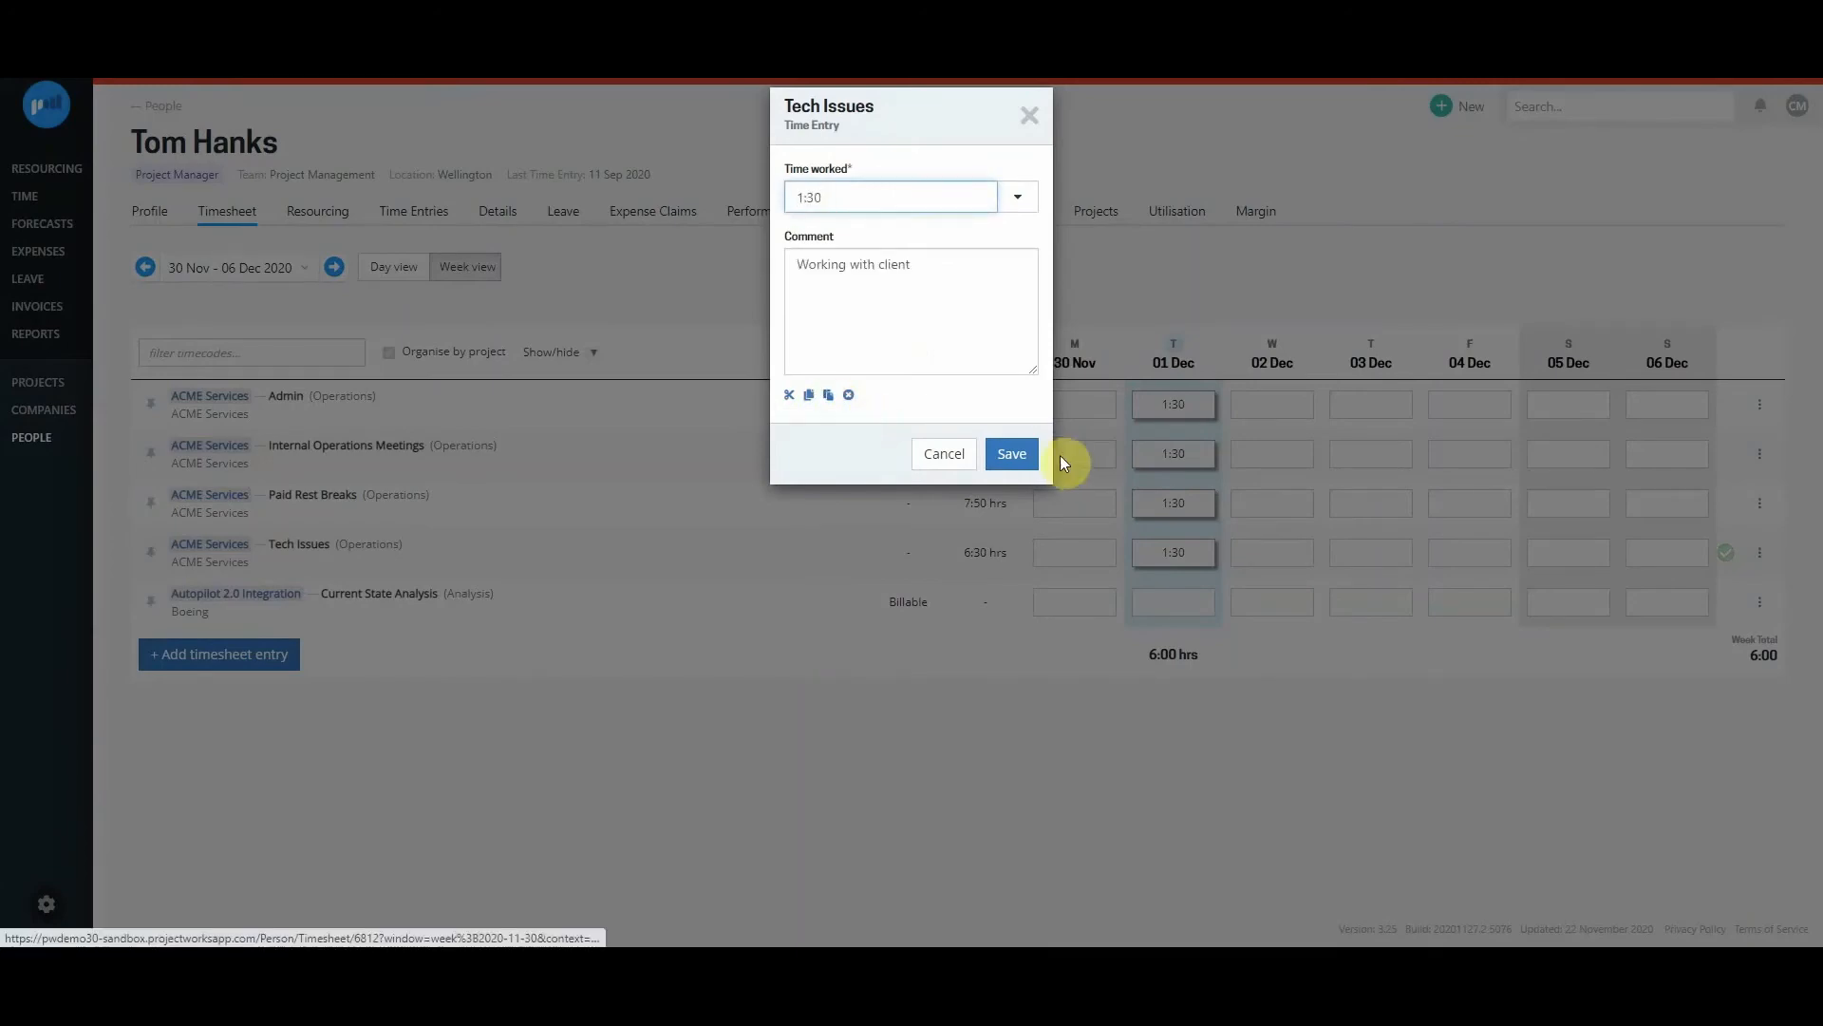
{"action": "left_click", "coordinate": [1014, 454]}
Paste the copied Tech Issues entry into 03 Dec and 04 Dec, saving each one.
{"action": "double_click", "coordinate": [1363, 556]}
{"action": "left_click", "coordinate": [830, 396]}
{"action": "left_click", "coordinate": [1014, 455]}
{"action": "double_click", "coordinate": [1470, 552]}
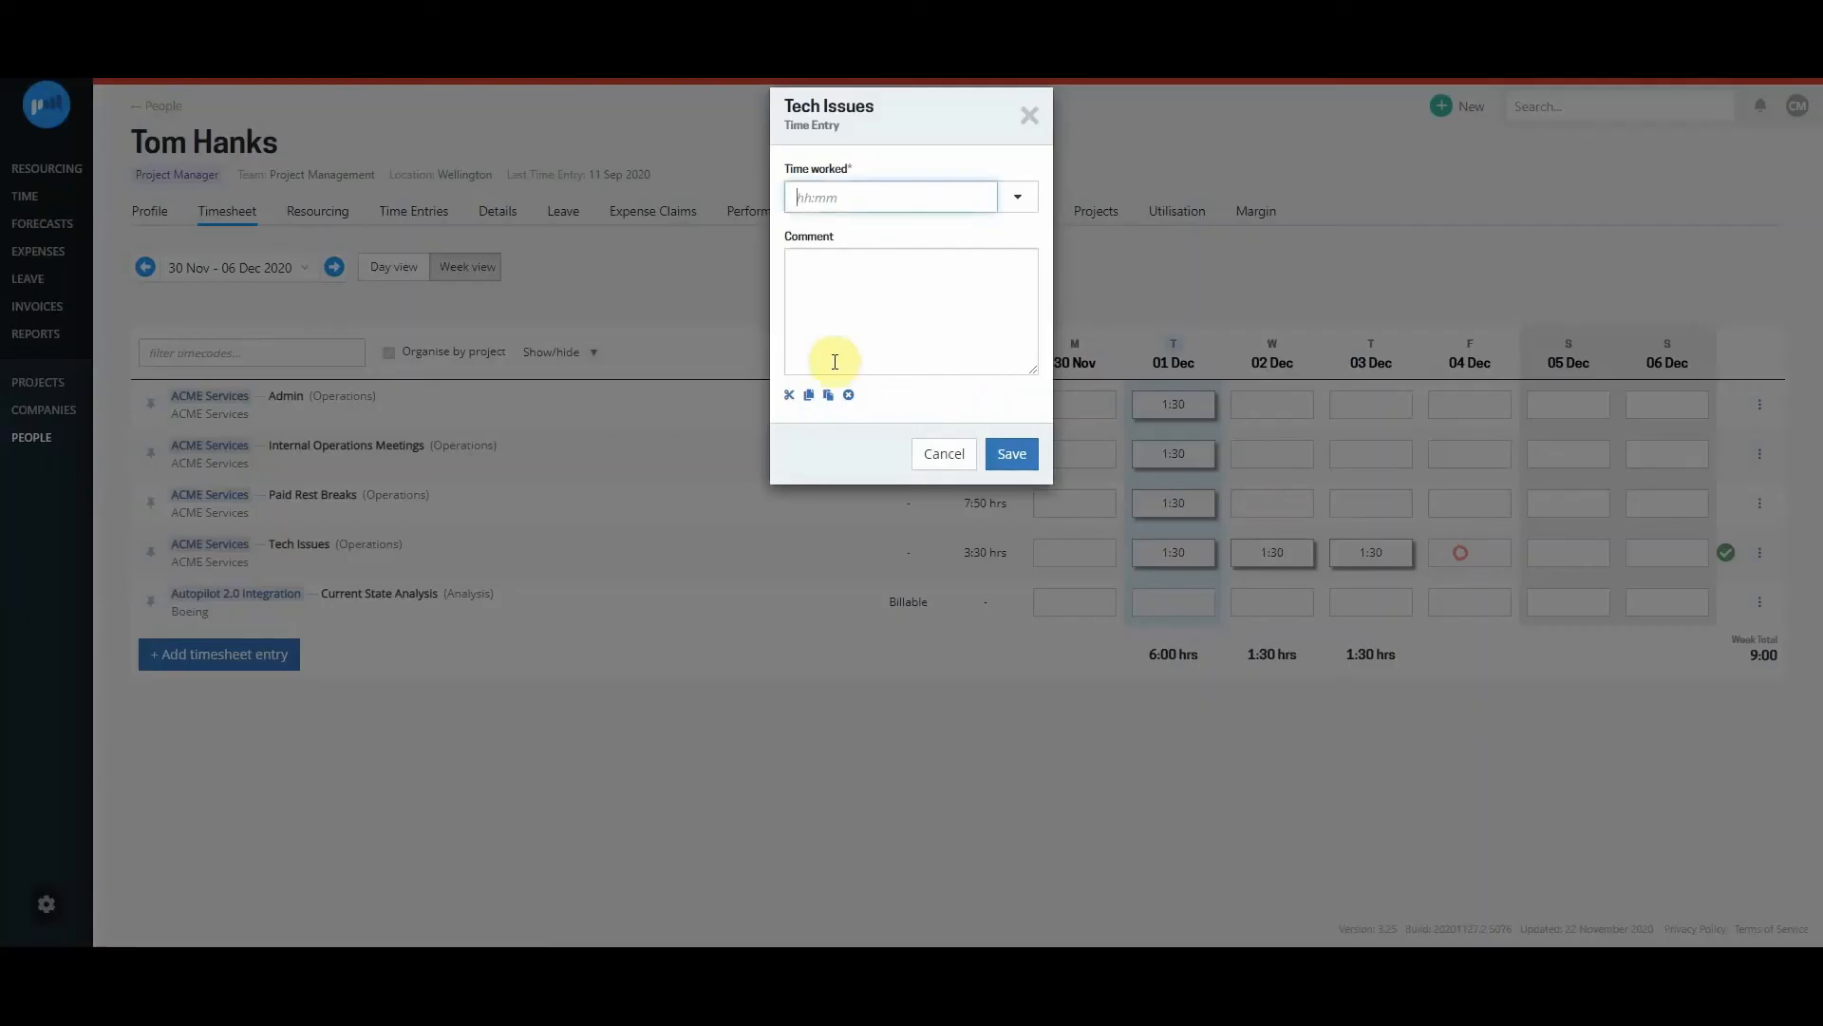
{"action": "left_click", "coordinate": [830, 395]}
{"action": "left_click", "coordinate": [1023, 459]}
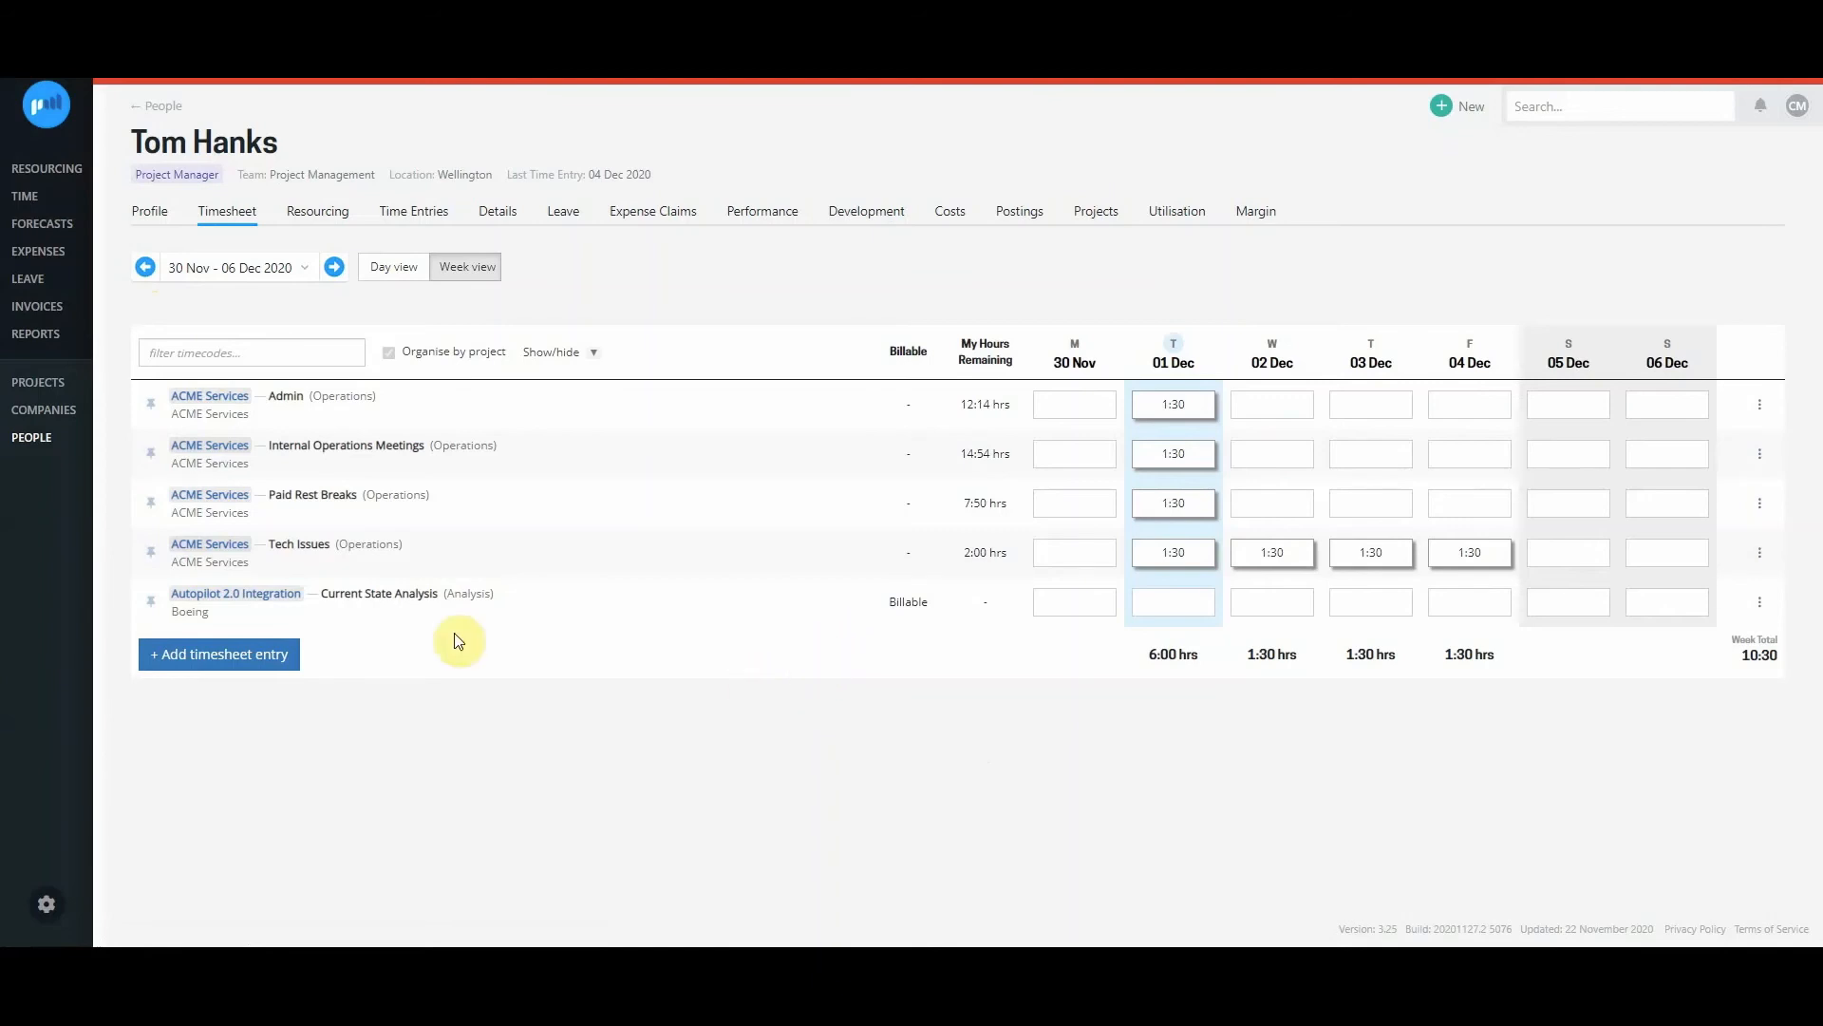
Pin the Admin and Internal Operations Meetings timecodes, check the following week, and return to 30 Nov - 06 Dec 2020.
{"action": "left_click", "coordinate": [151, 403]}
{"action": "left_click", "coordinate": [151, 454]}
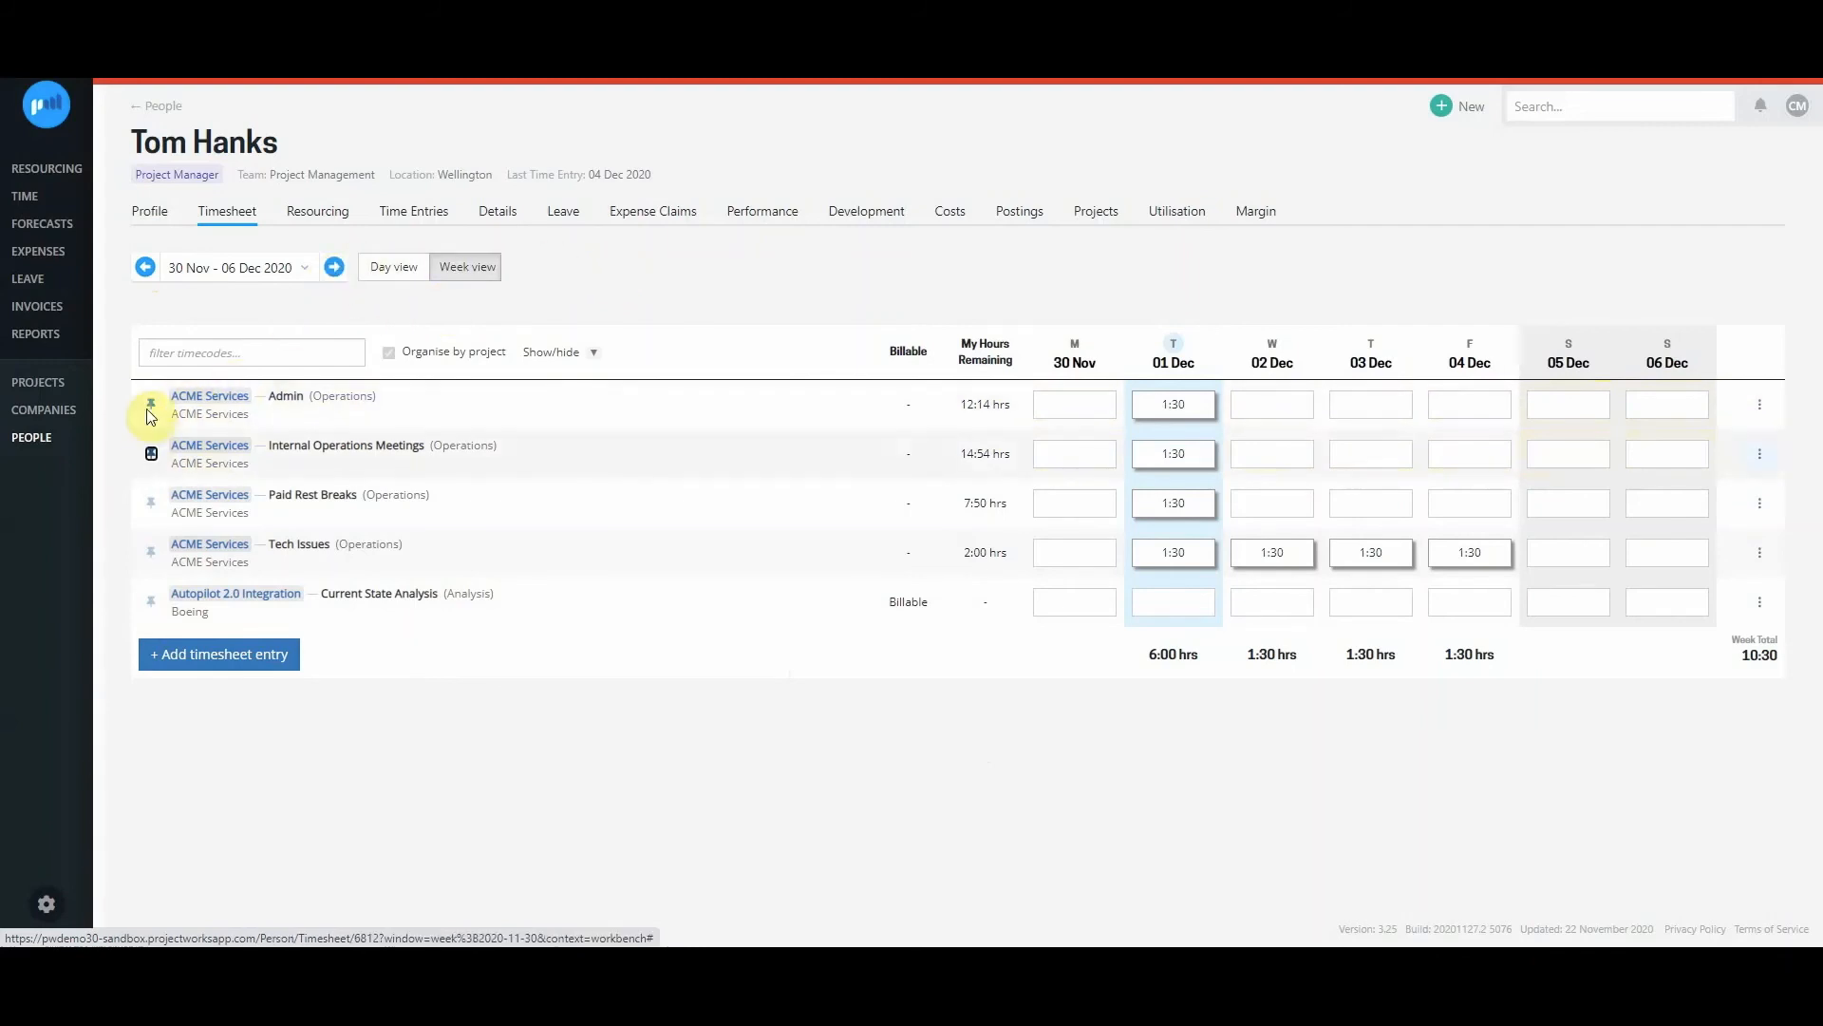
{"action": "left_click", "coordinate": [334, 269]}
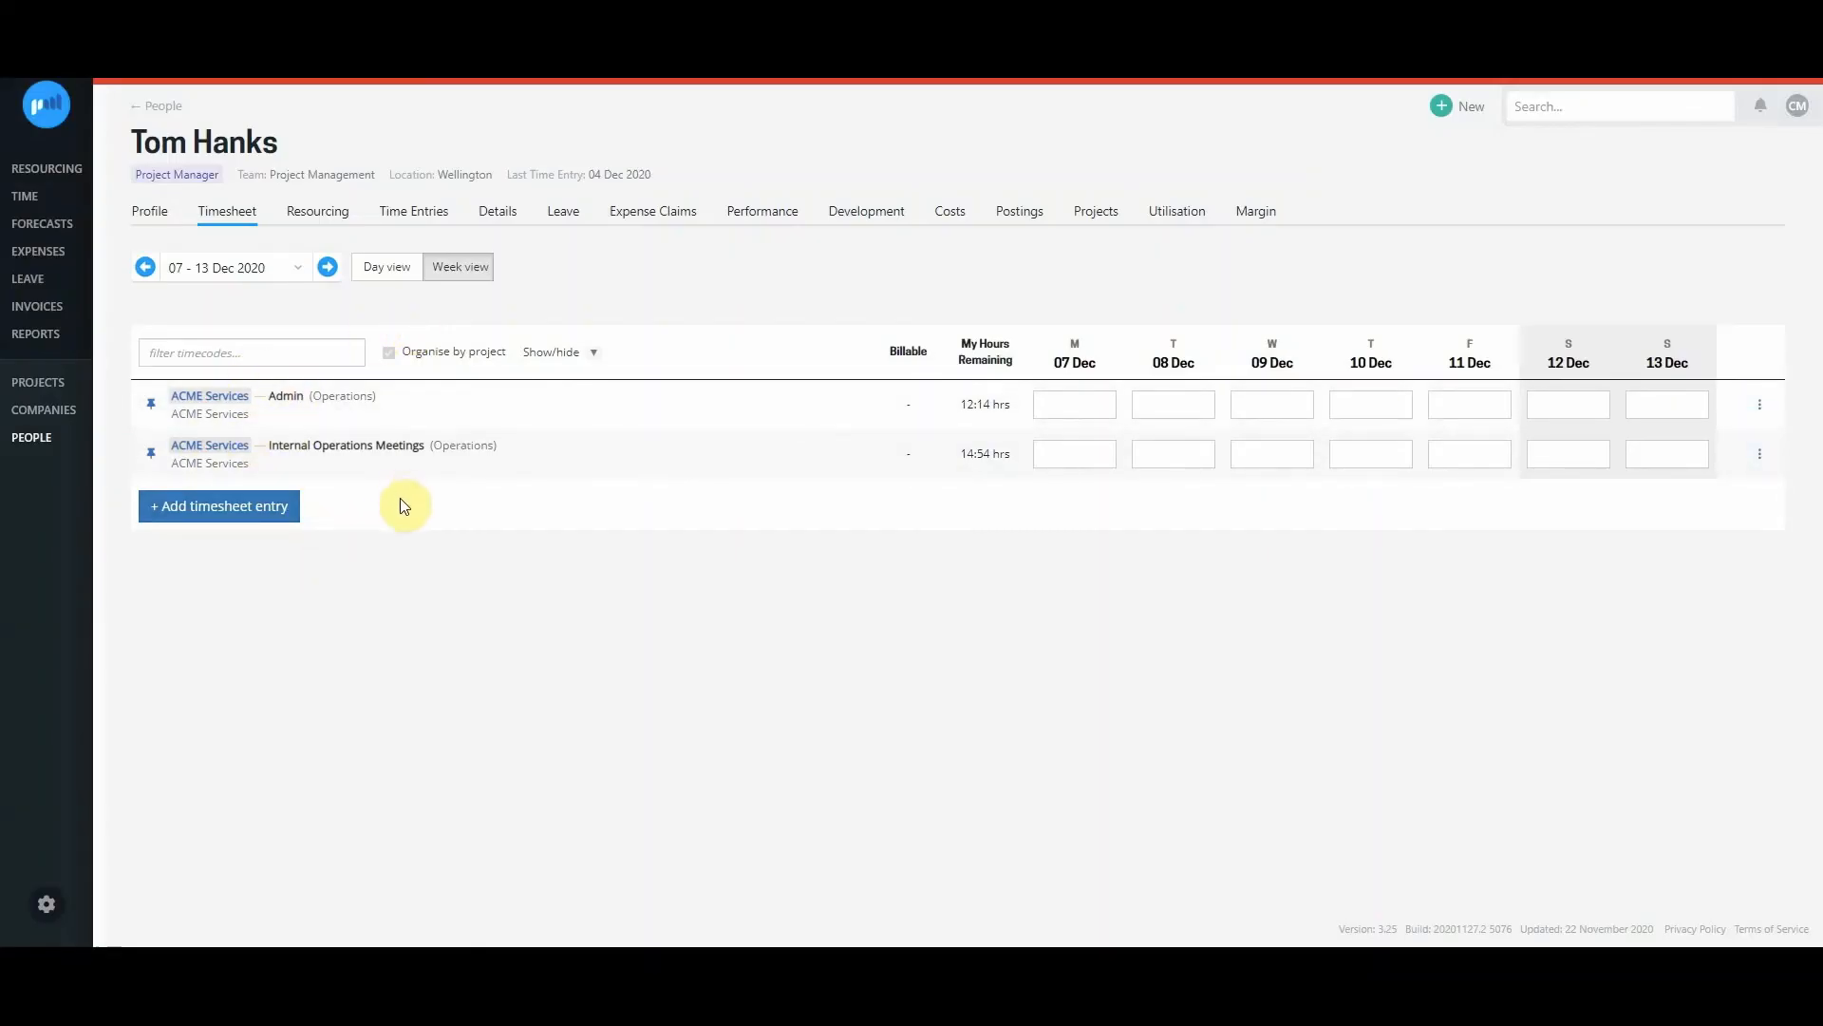
{"action": "left_click", "coordinate": [145, 267]}
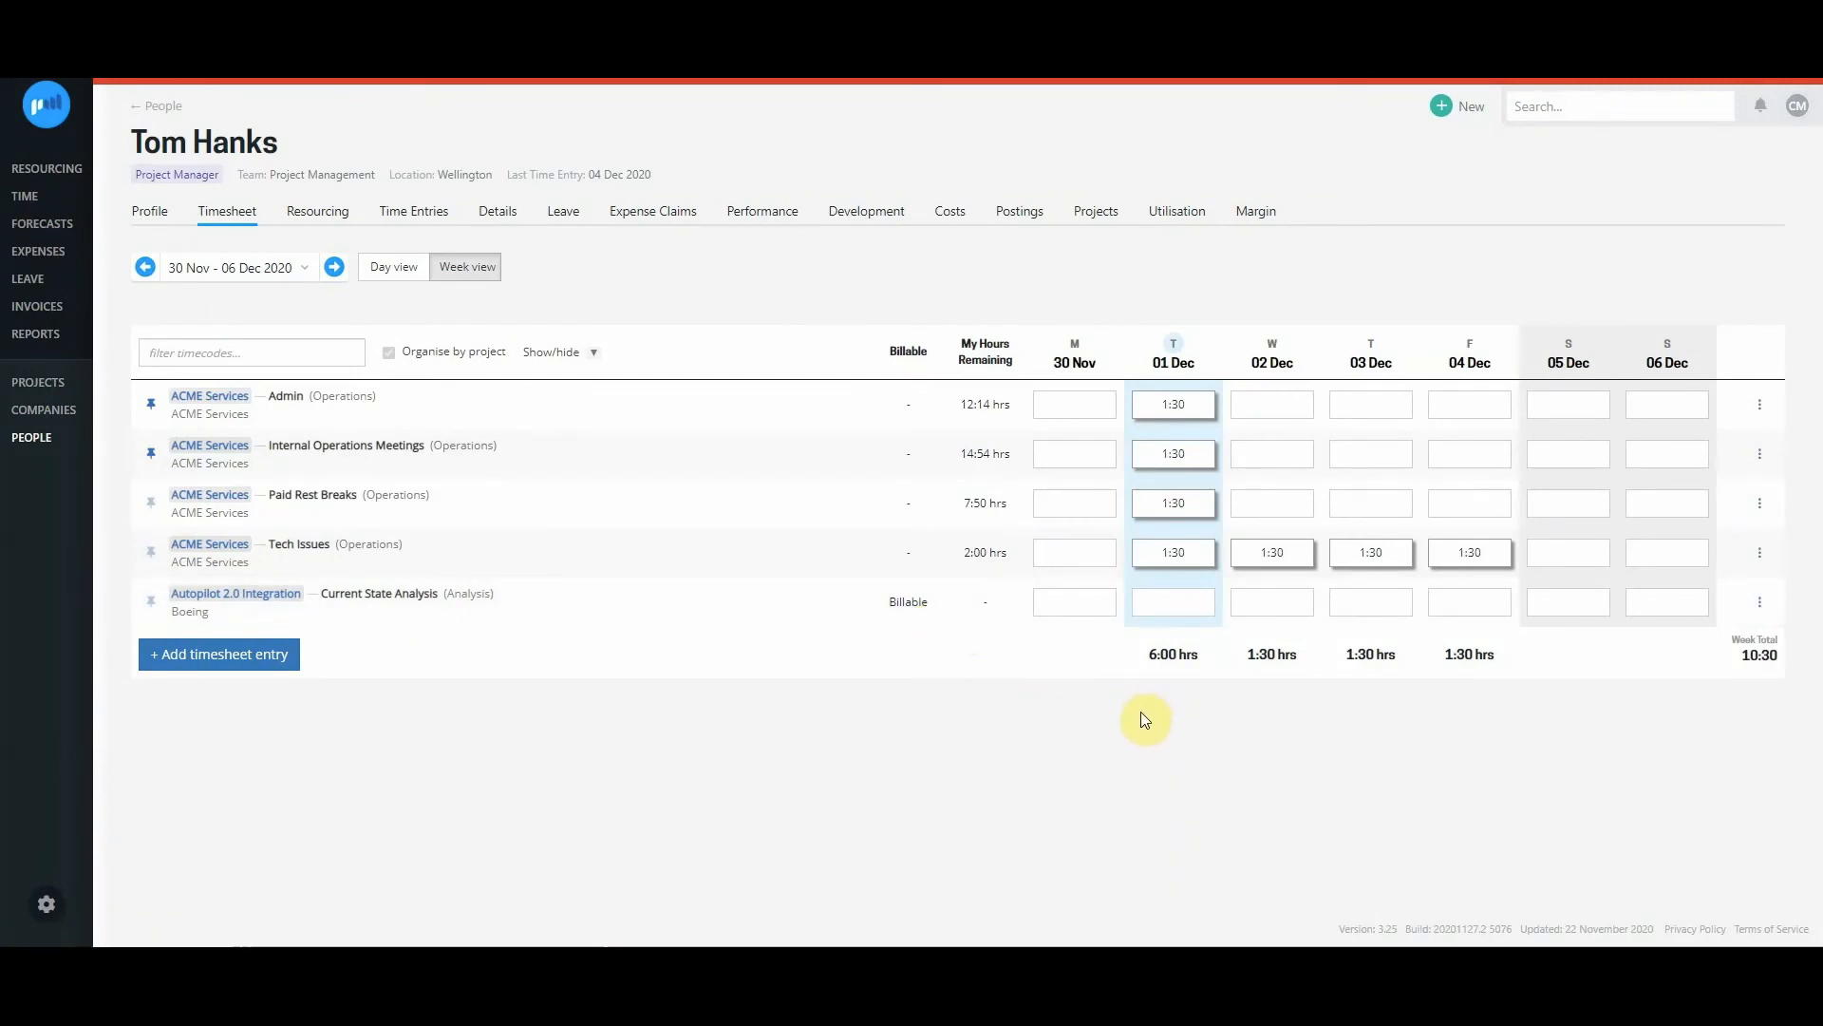
Clear the 04 Dec time entry on Tech Issues and save the empty entry.
{"action": "mouse_move", "coordinate": [1487, 560]}
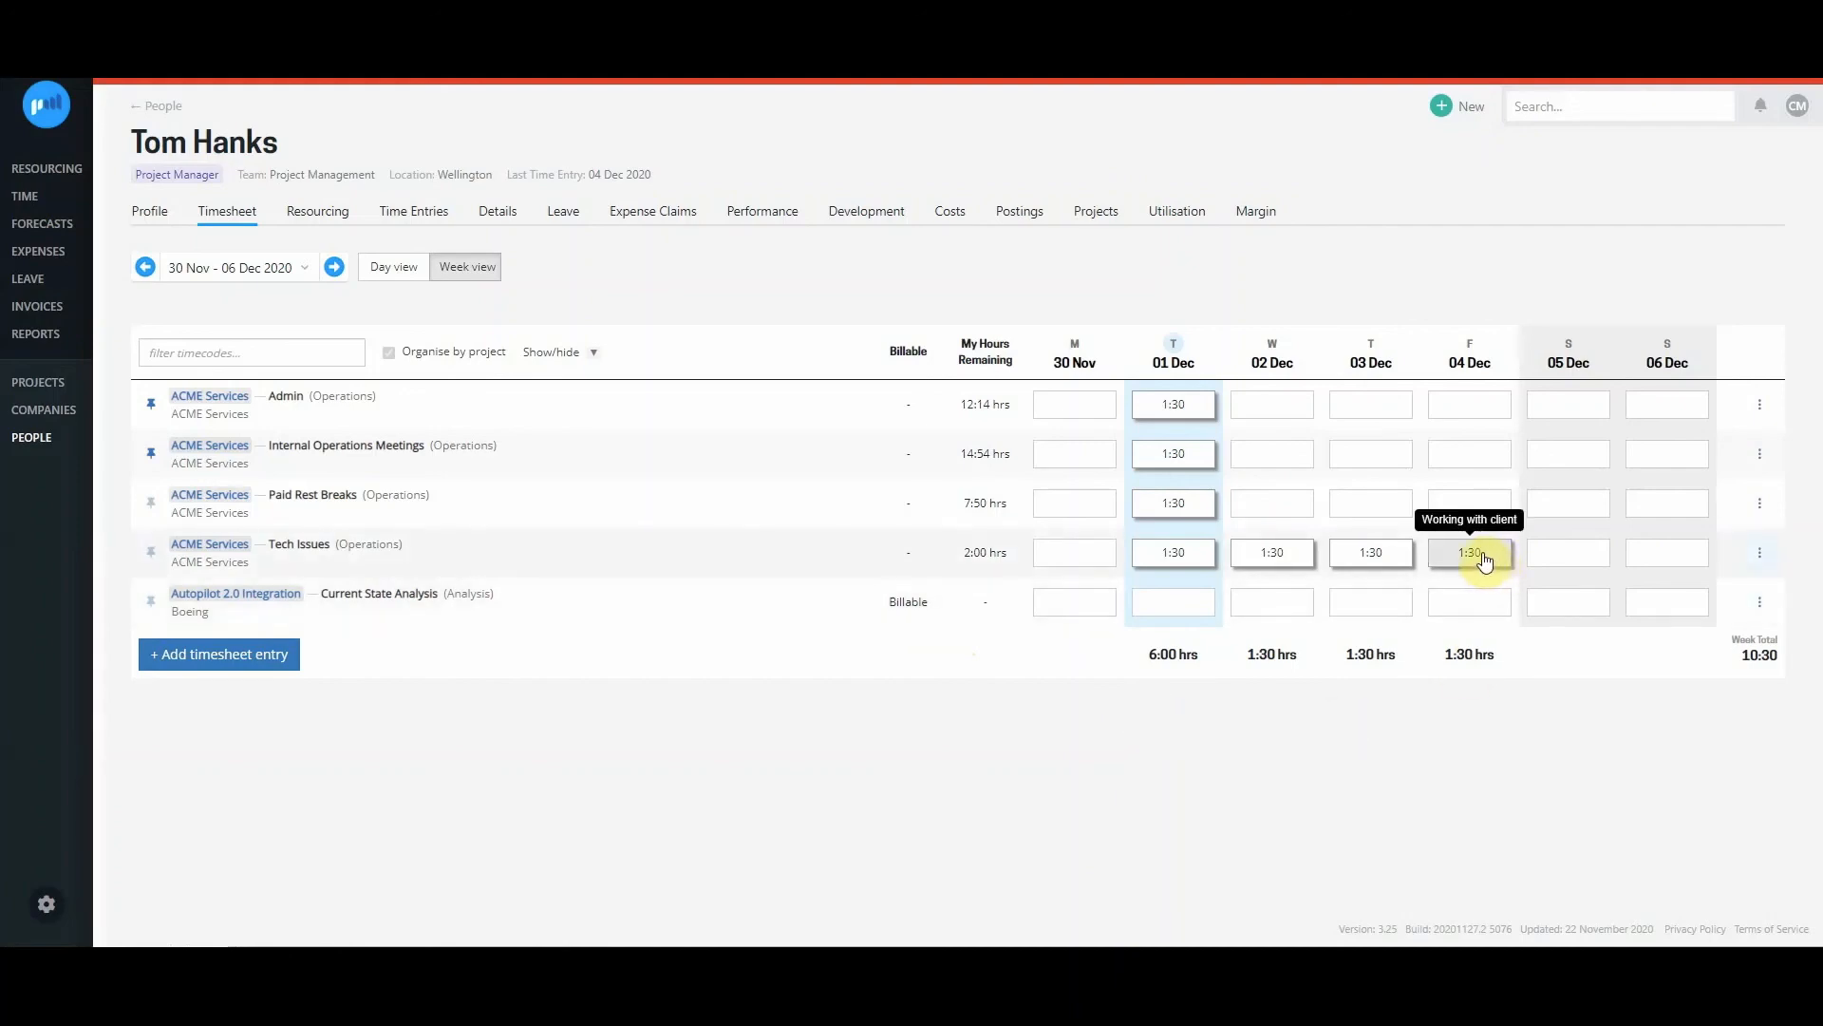
{"action": "double_click", "coordinate": [1487, 561]}
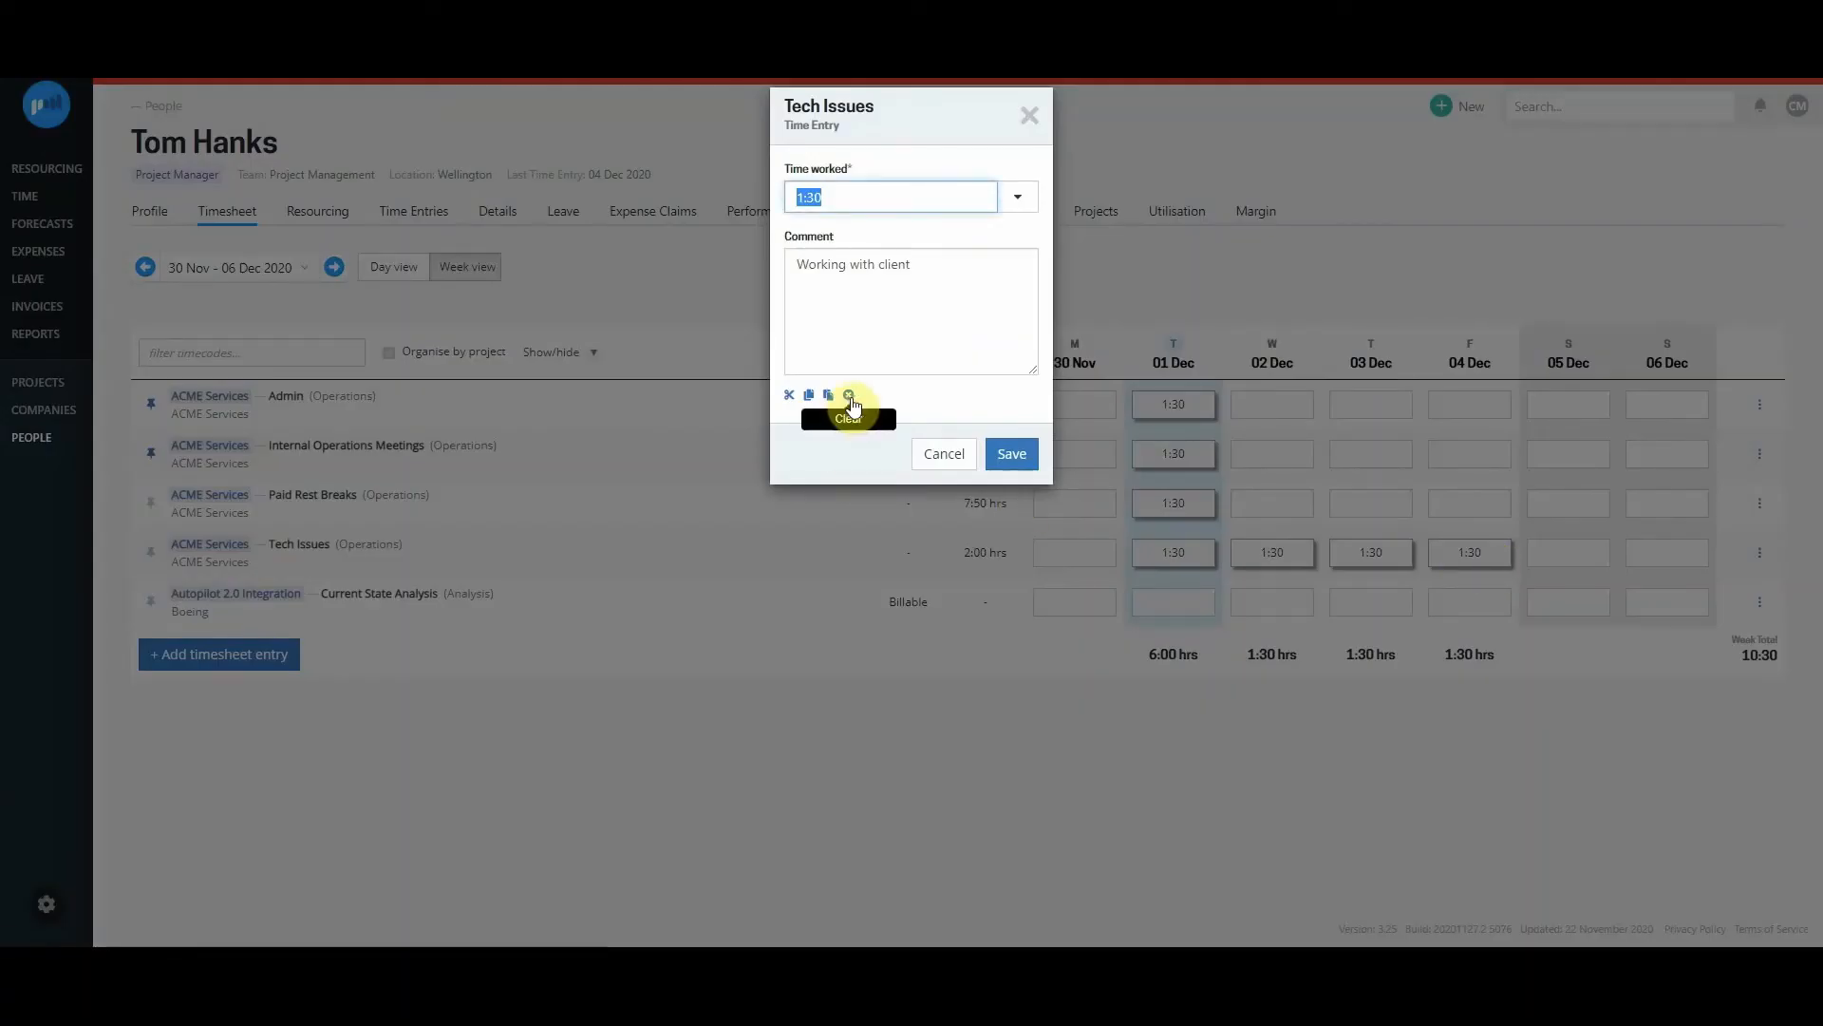
{"action": "left_click", "coordinate": [849, 396]}
{"action": "left_click", "coordinate": [1010, 453]}
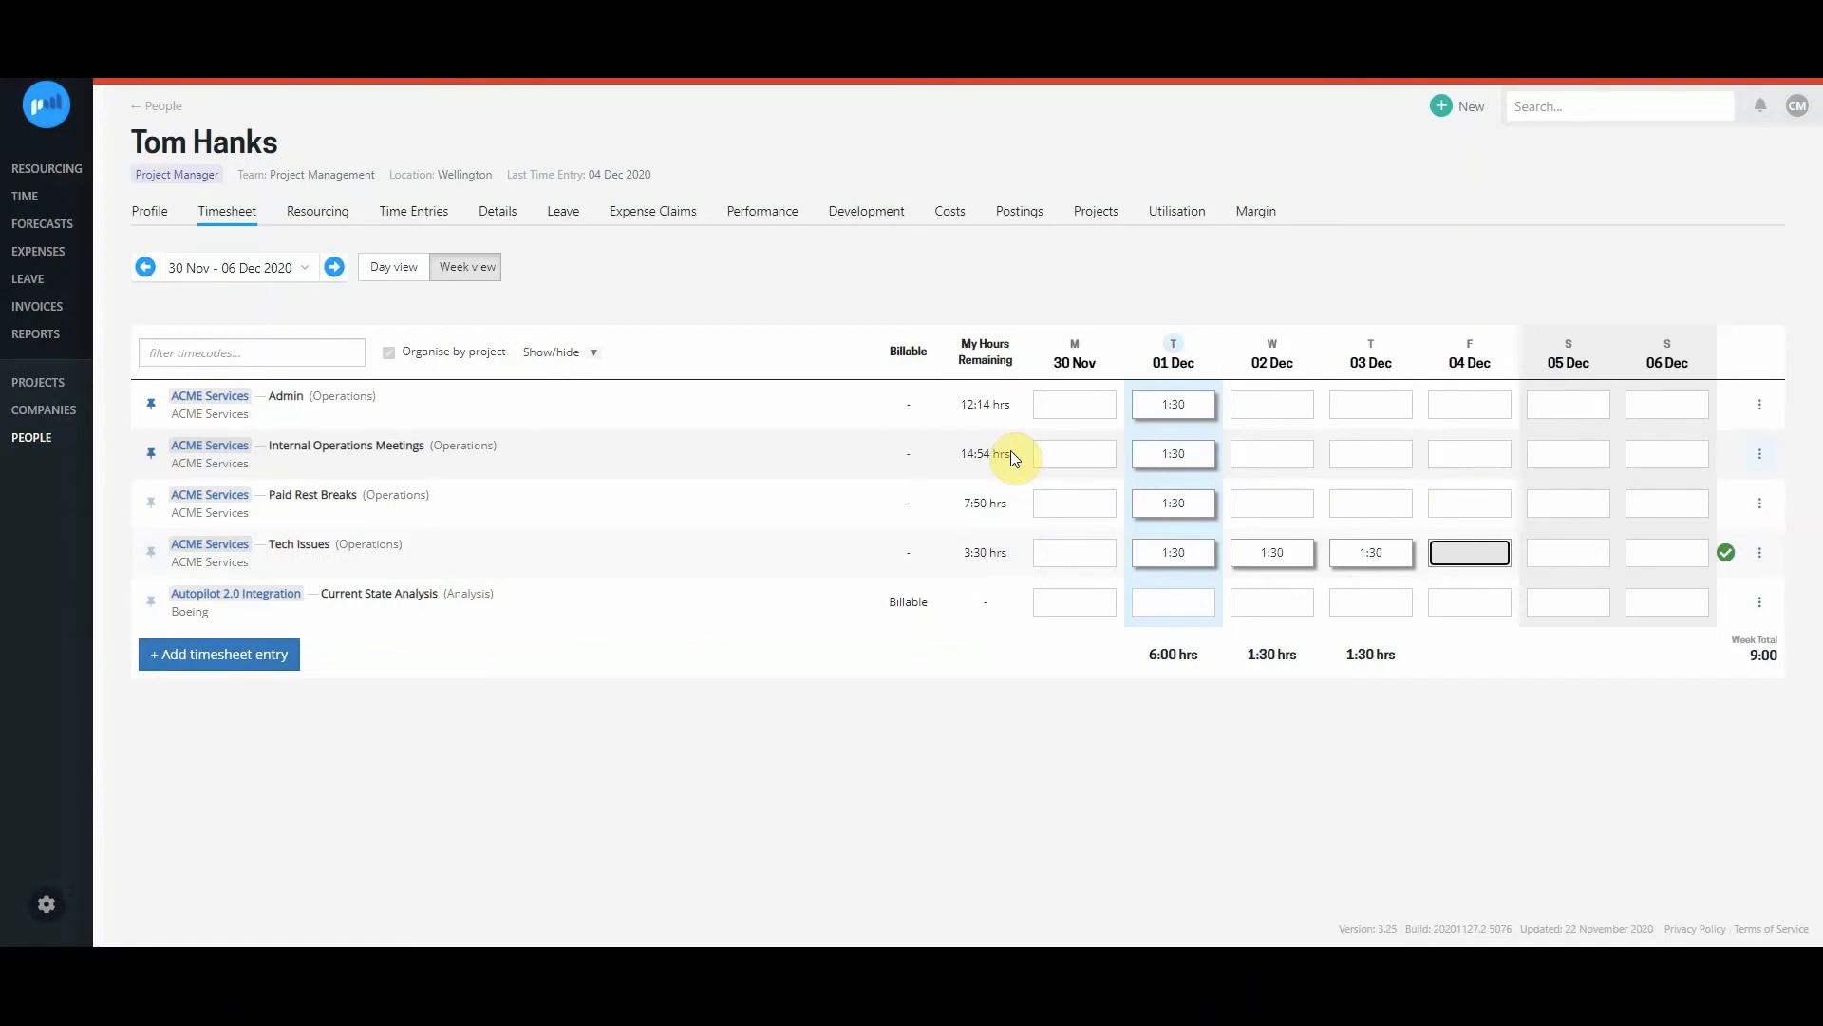
Remove the Tech Issues timecode together with its entered time from the timesheet.
{"action": "left_click", "coordinate": [1762, 560]}
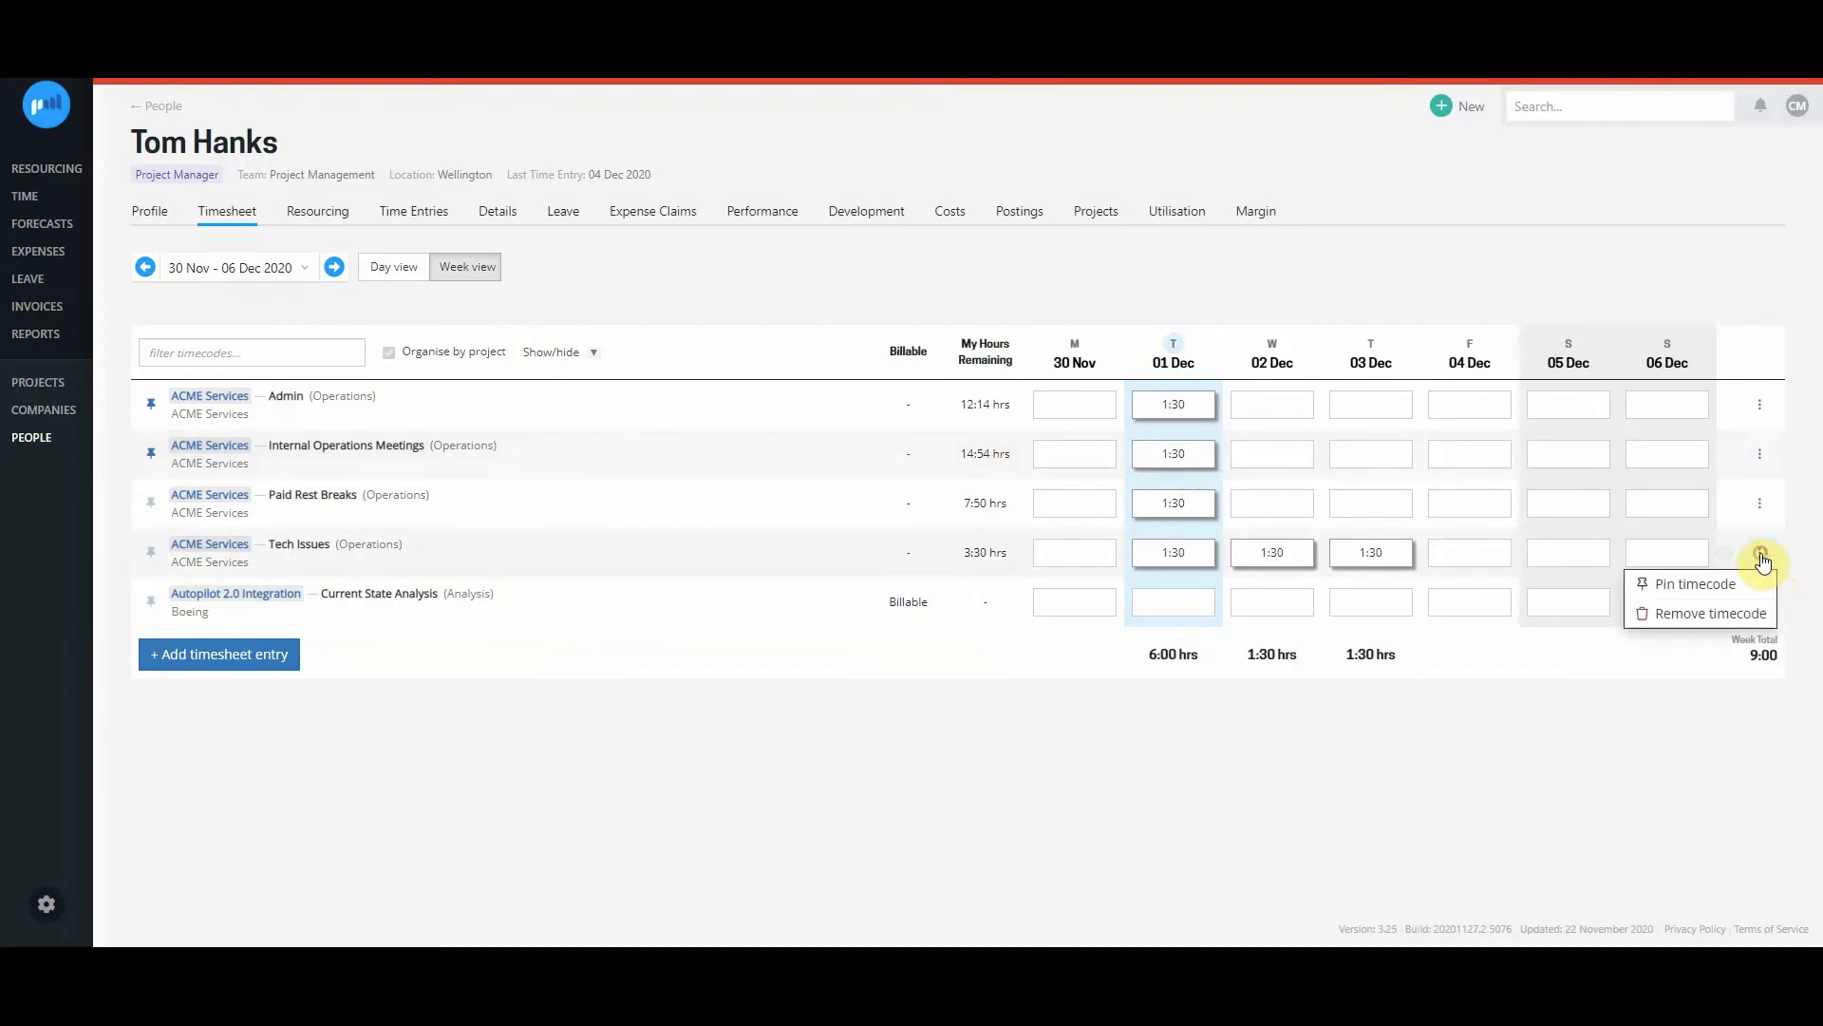
{"action": "left_click", "coordinate": [1743, 613]}
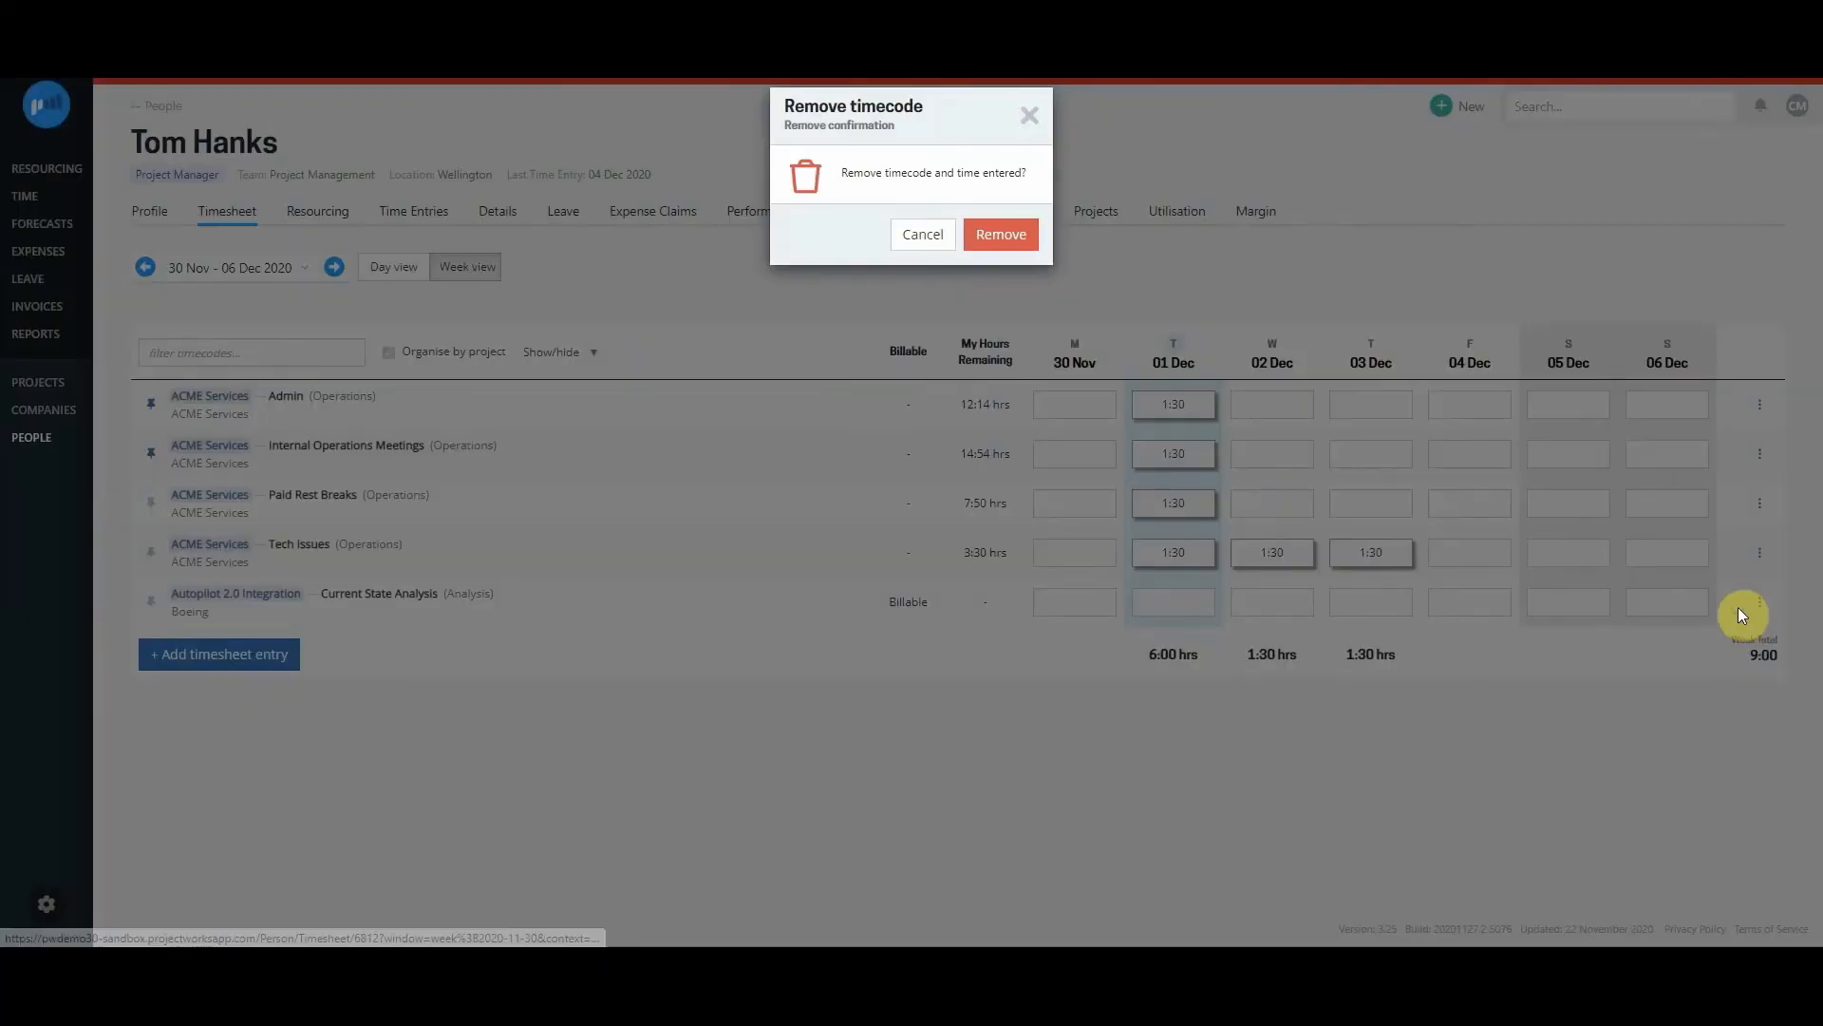
{"action": "left_click", "coordinate": [1016, 241]}
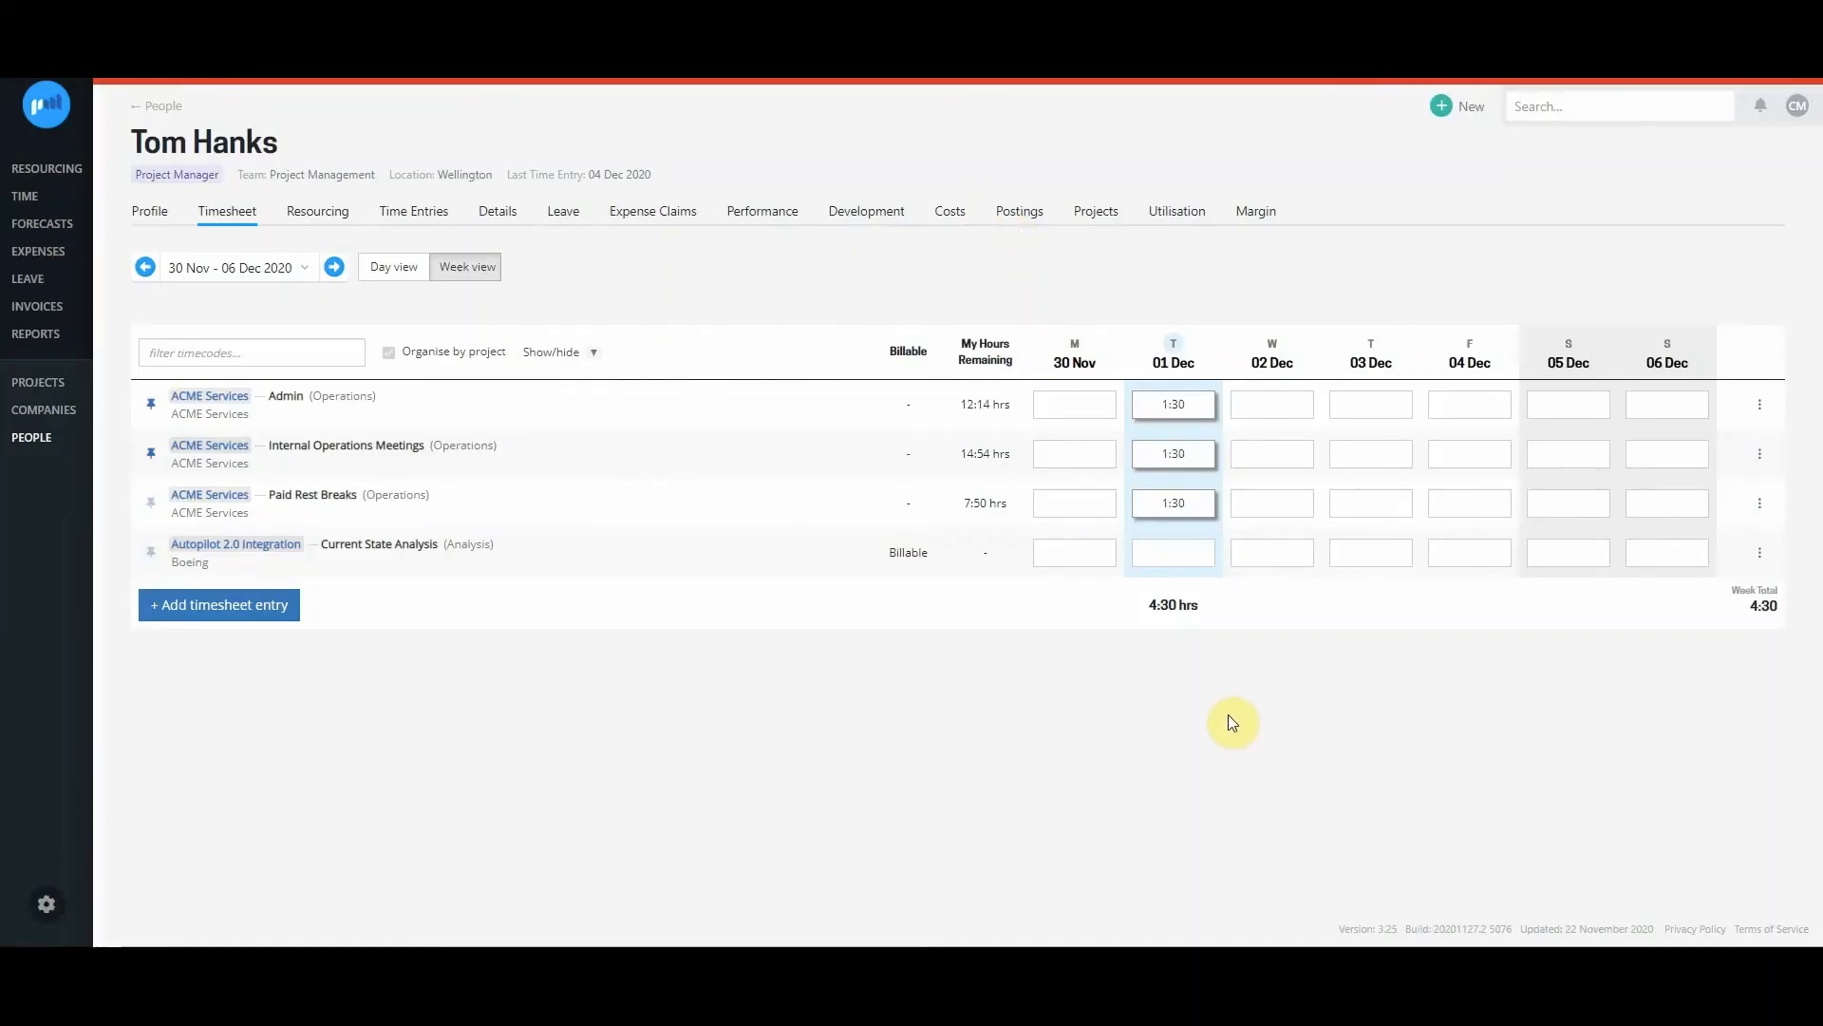